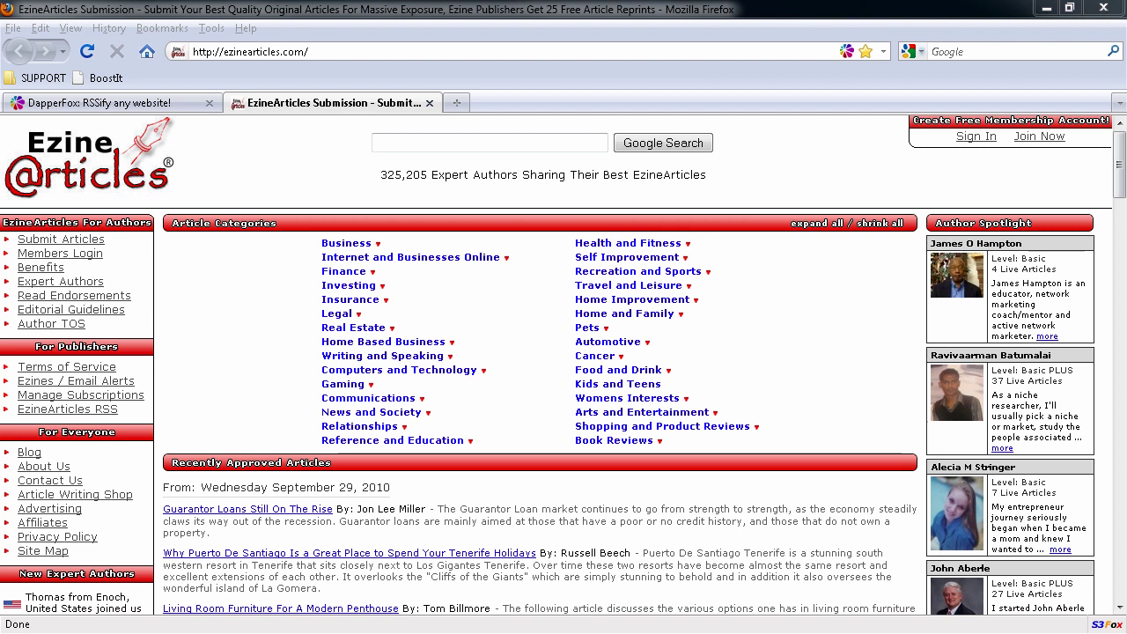
Step: Return from the DapperFox page to the EzineArticles homepage with its article categories
click(81, 103)
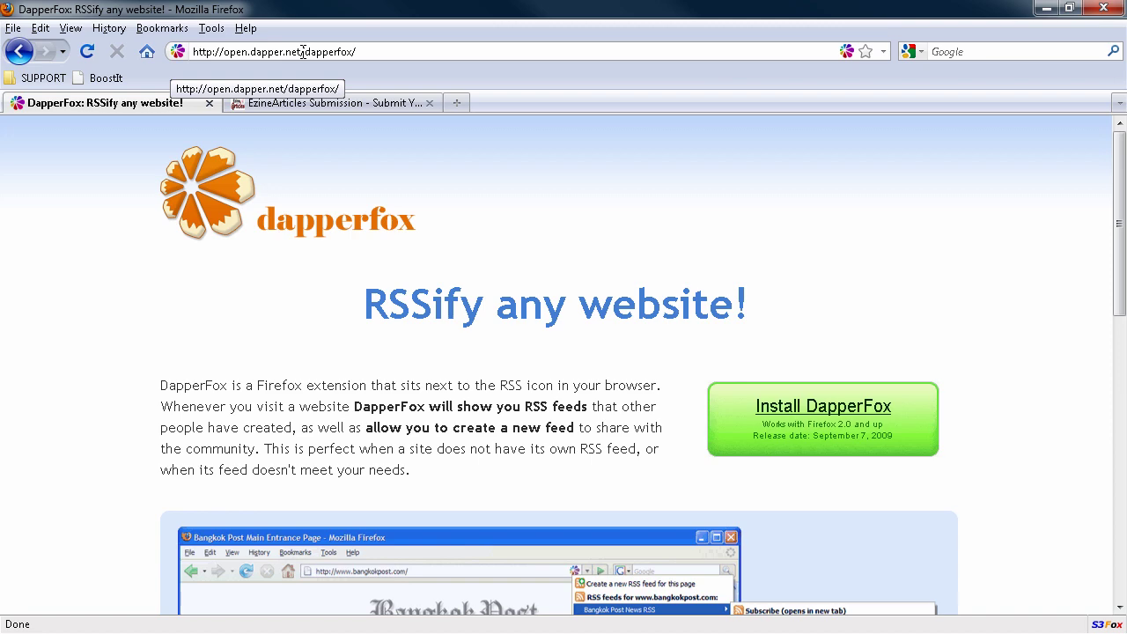
click(317, 104)
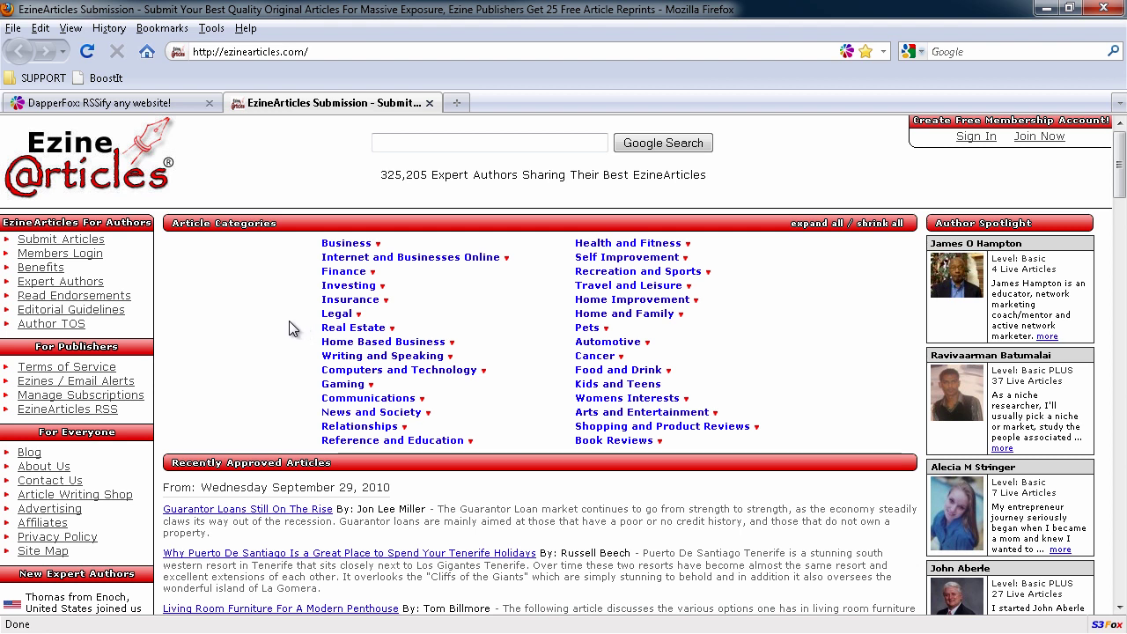
Step: Open the Real Estate category page and bring up its RSS feed subscription options
click(352, 328)
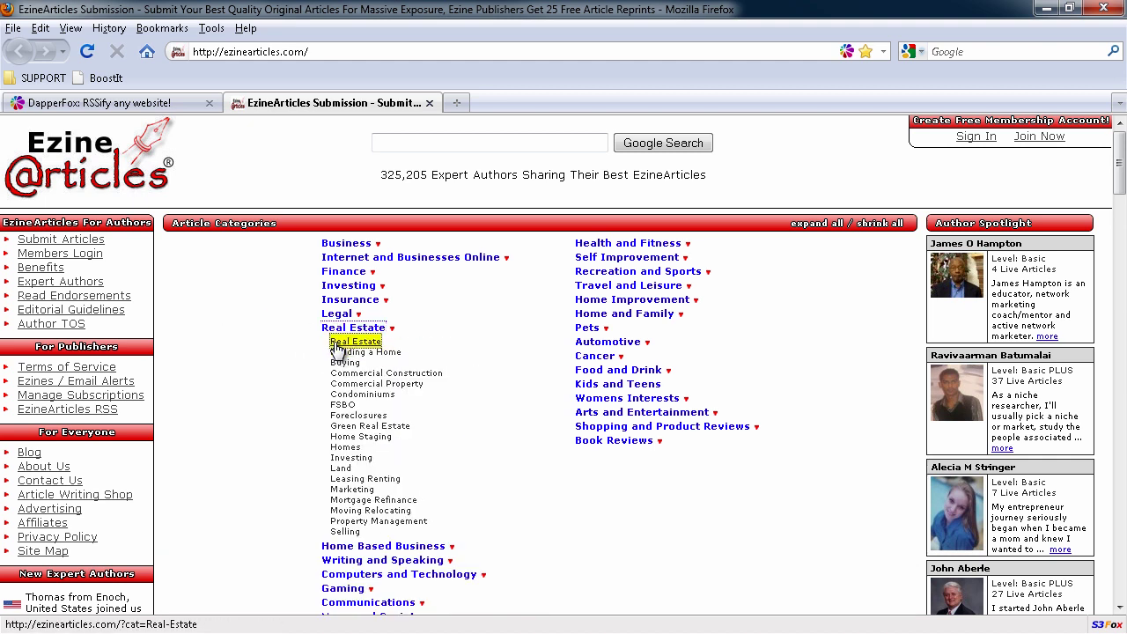
click(343, 341)
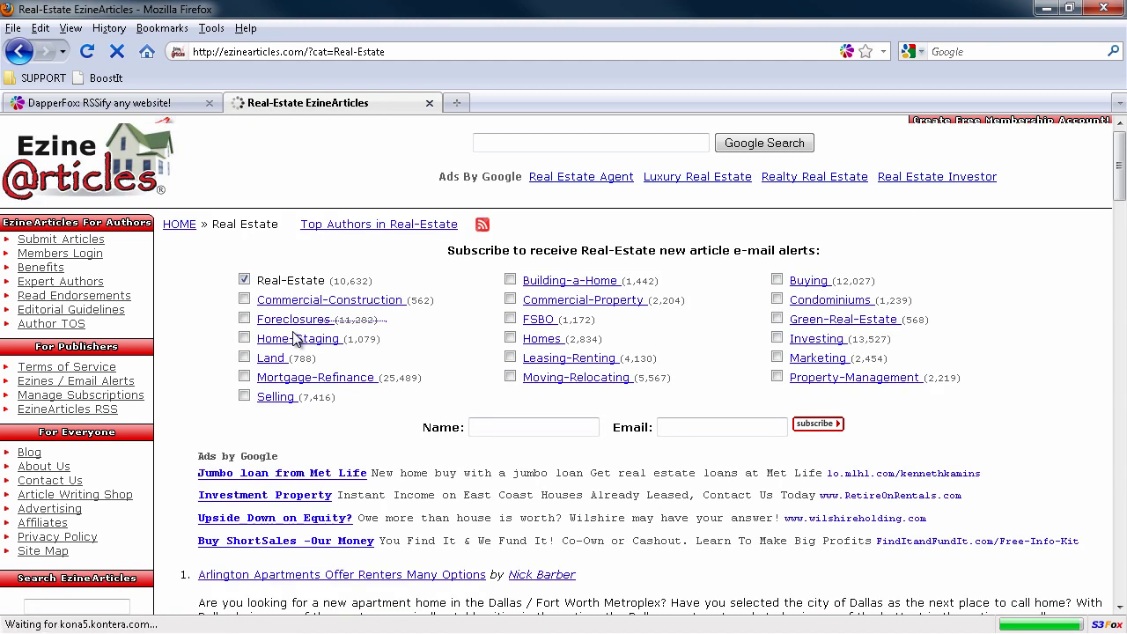
mouse_move(481, 228)
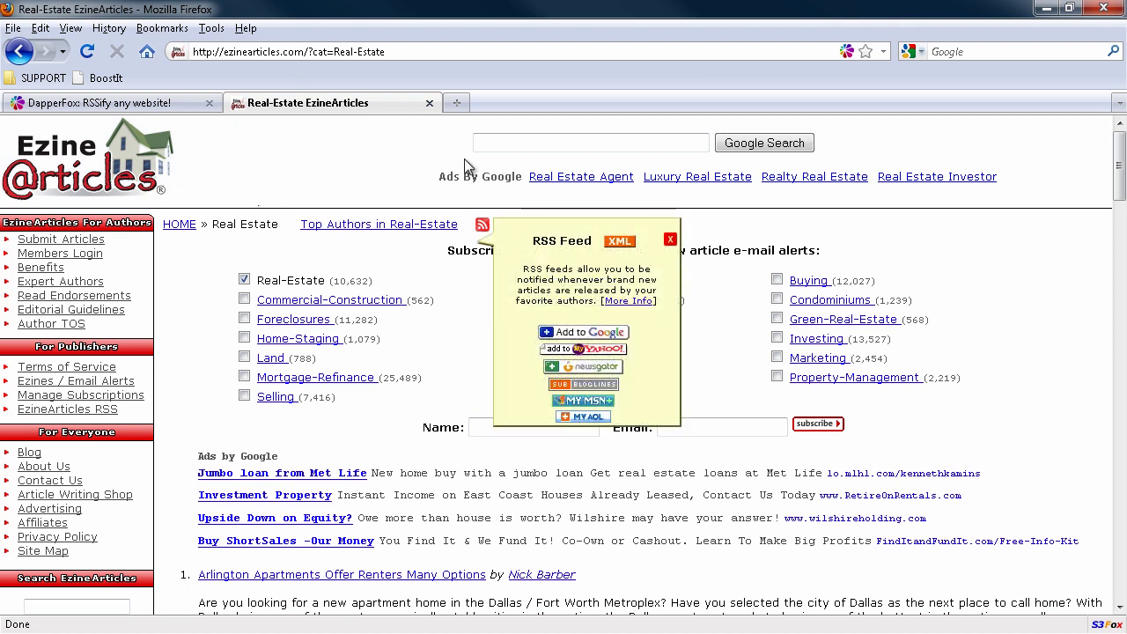
Step: In a new tab, Google site:ezinearticles.com "italian cooking" (about 873 results)
click(457, 104)
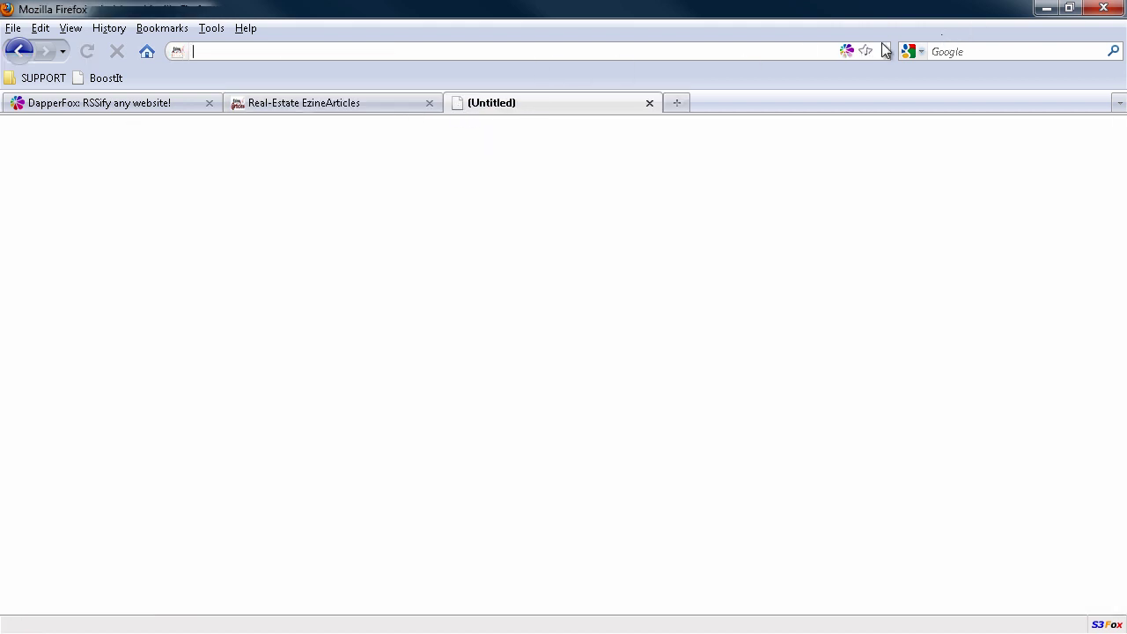
click(153, 61)
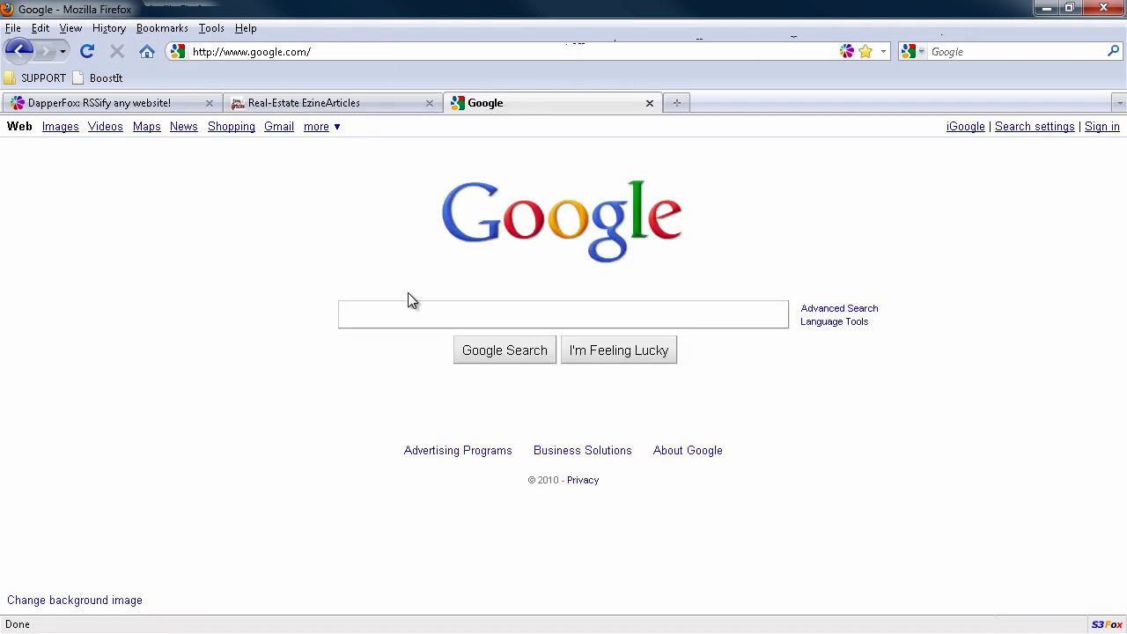
text(si)
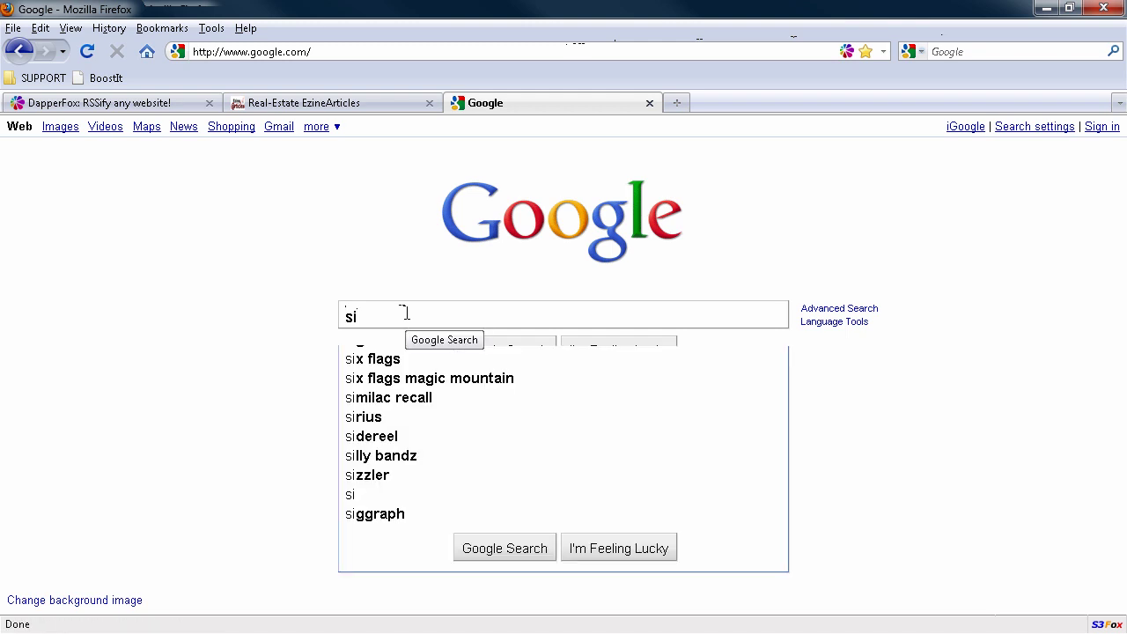
text(te:ezinea)
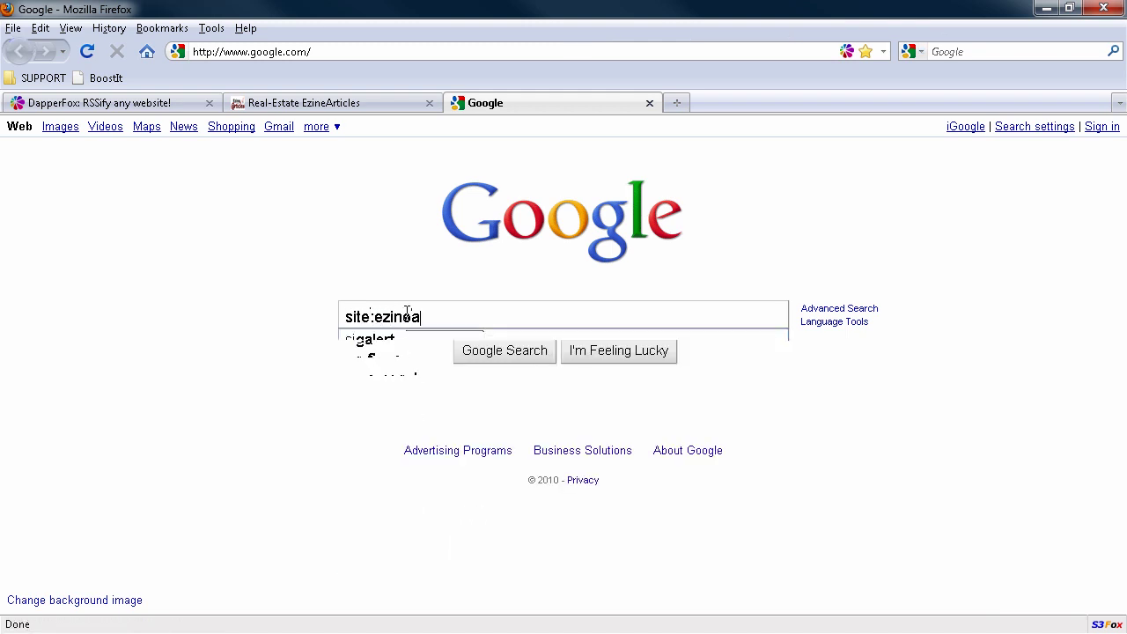
text(rticles.com ")
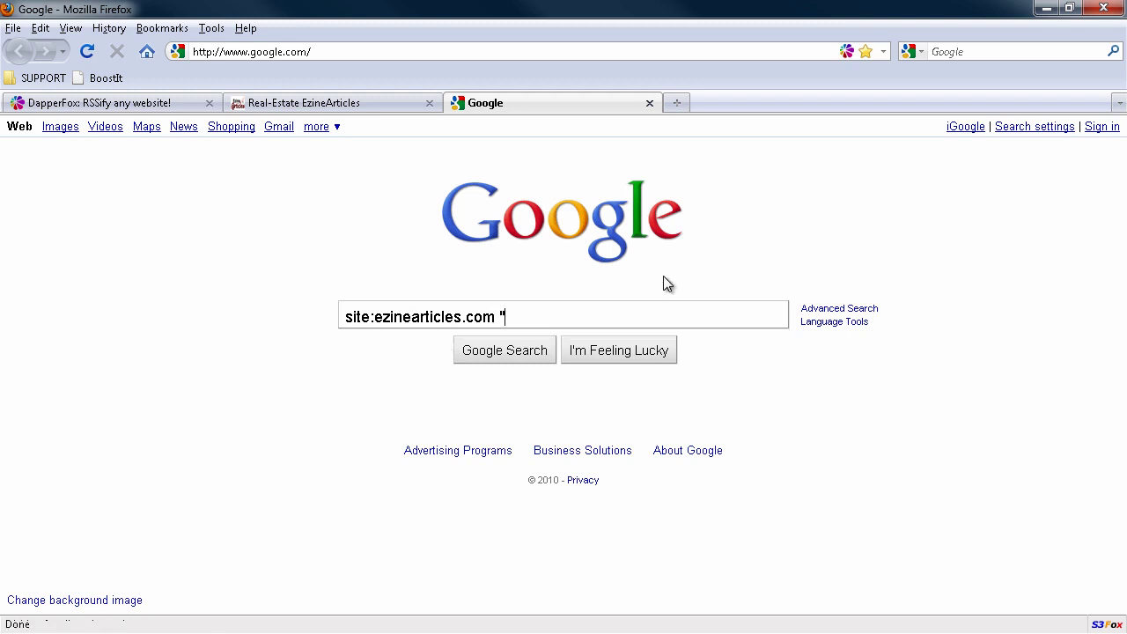
text(italian cookie)
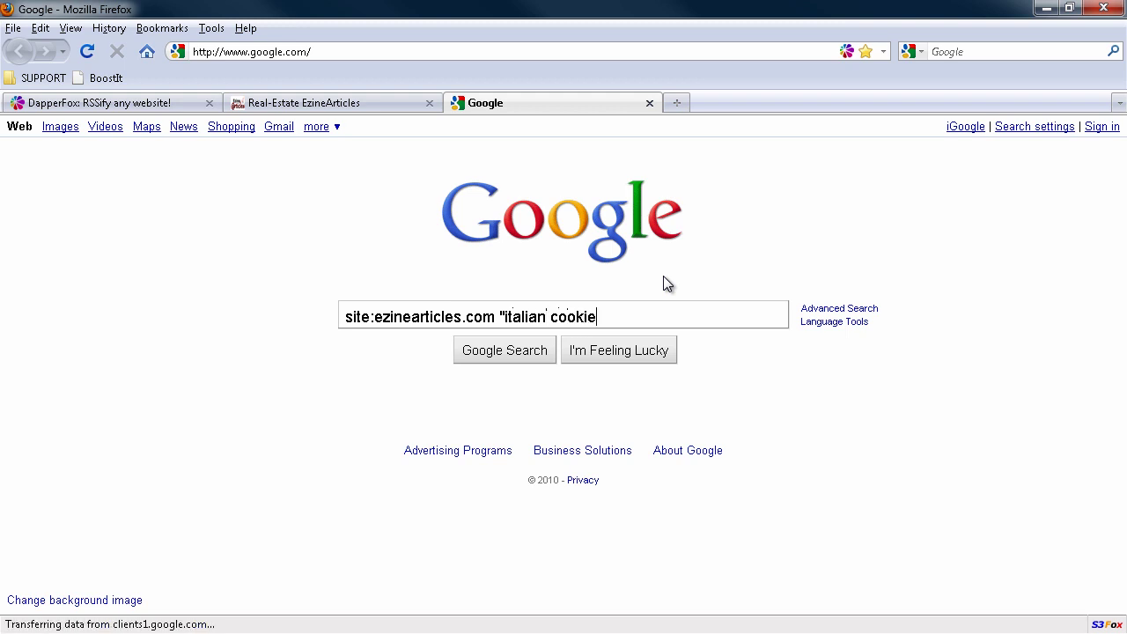
key(BackSpace)
text(ng")
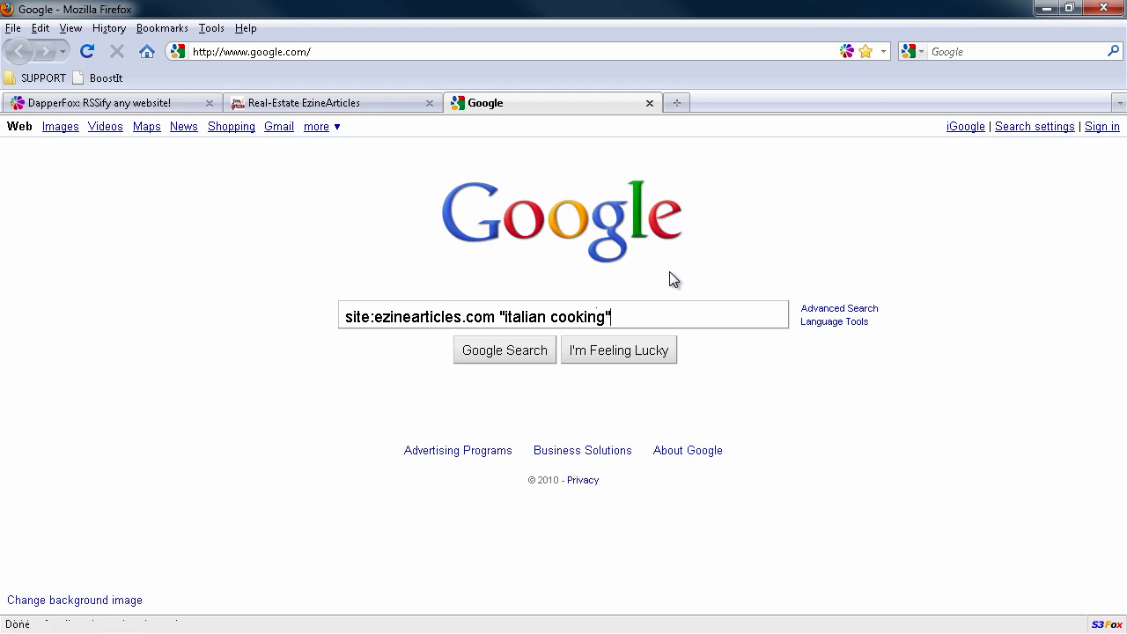
click(505, 316)
click(541, 349)
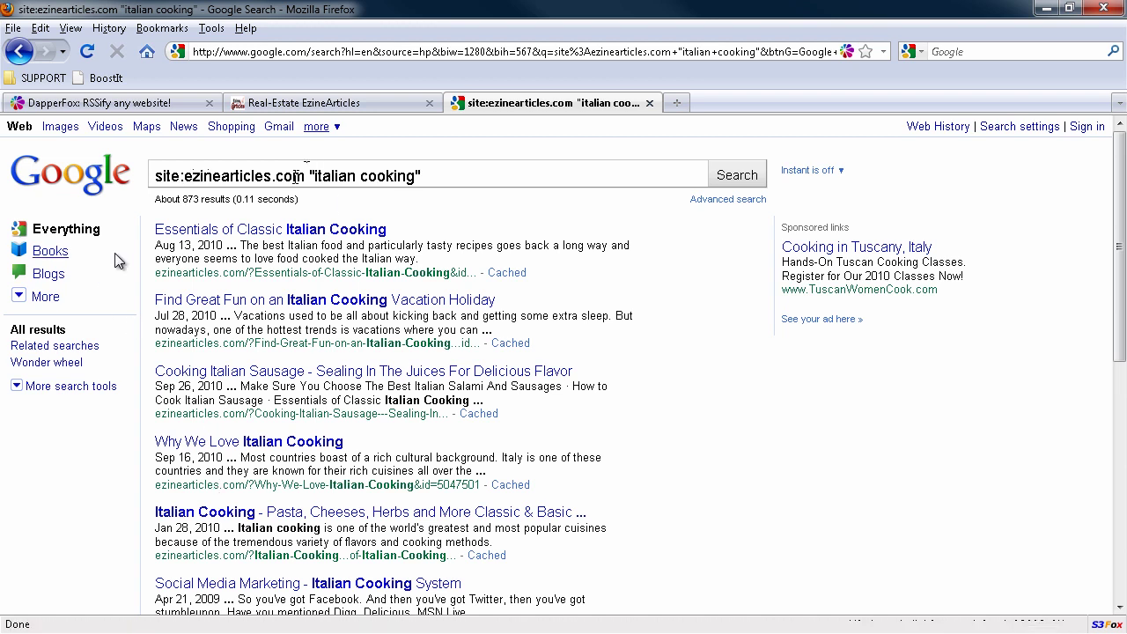
Step: Try past 24 hours and past week filters, then limit italian cooking results to past month
key(Right)
key(Right)
drag(311, 175, 426, 176)
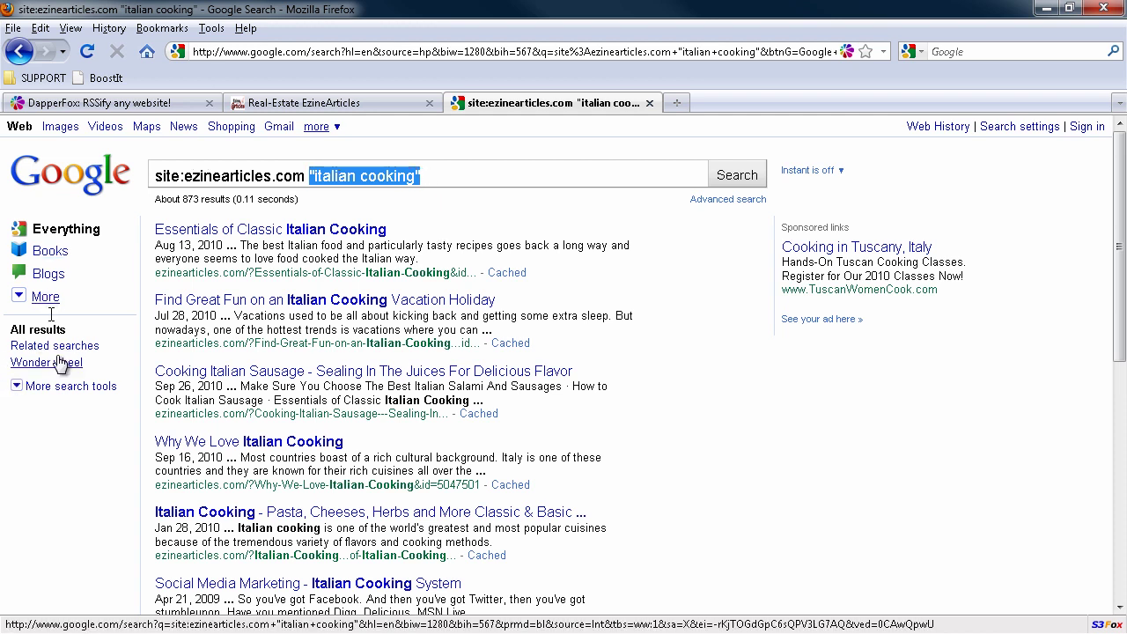
click(49, 387)
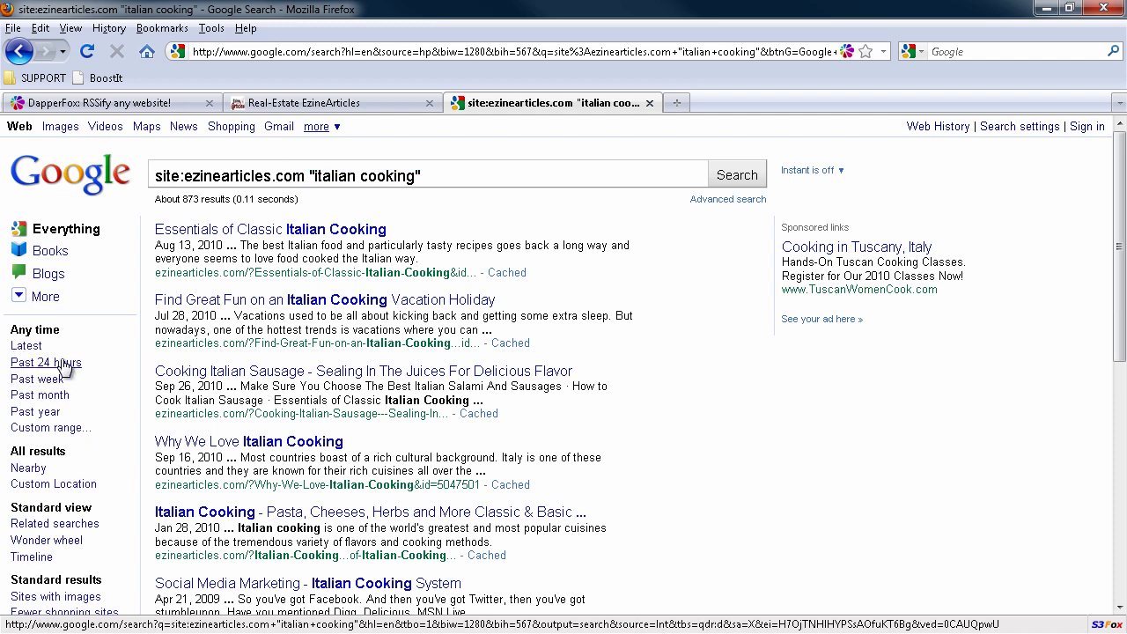
click(46, 362)
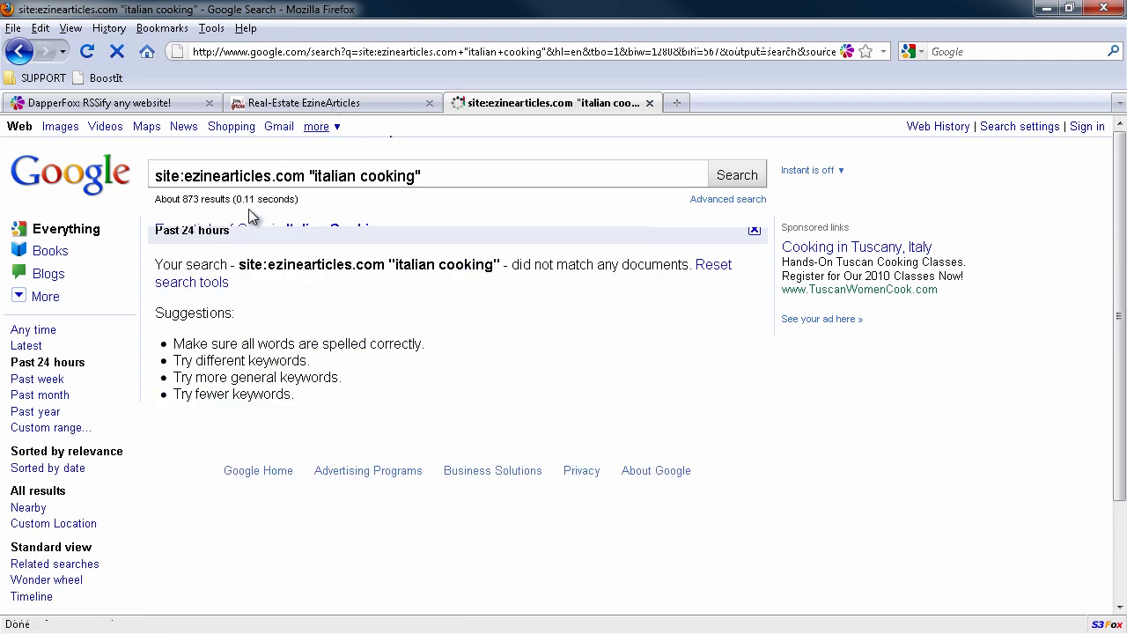
click(37, 378)
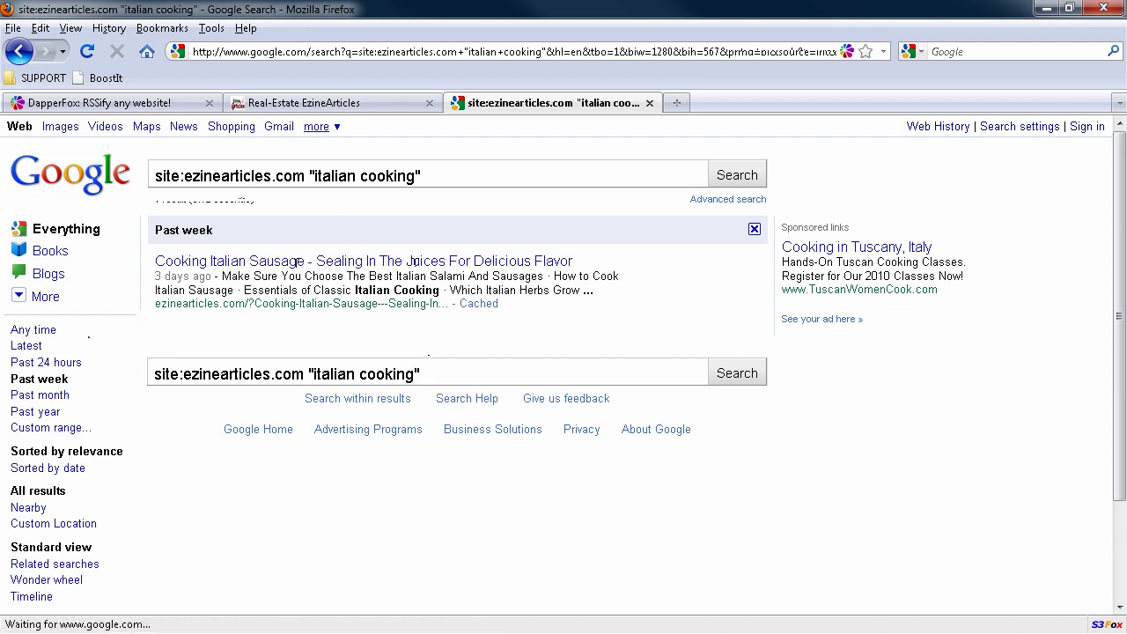
click(32, 397)
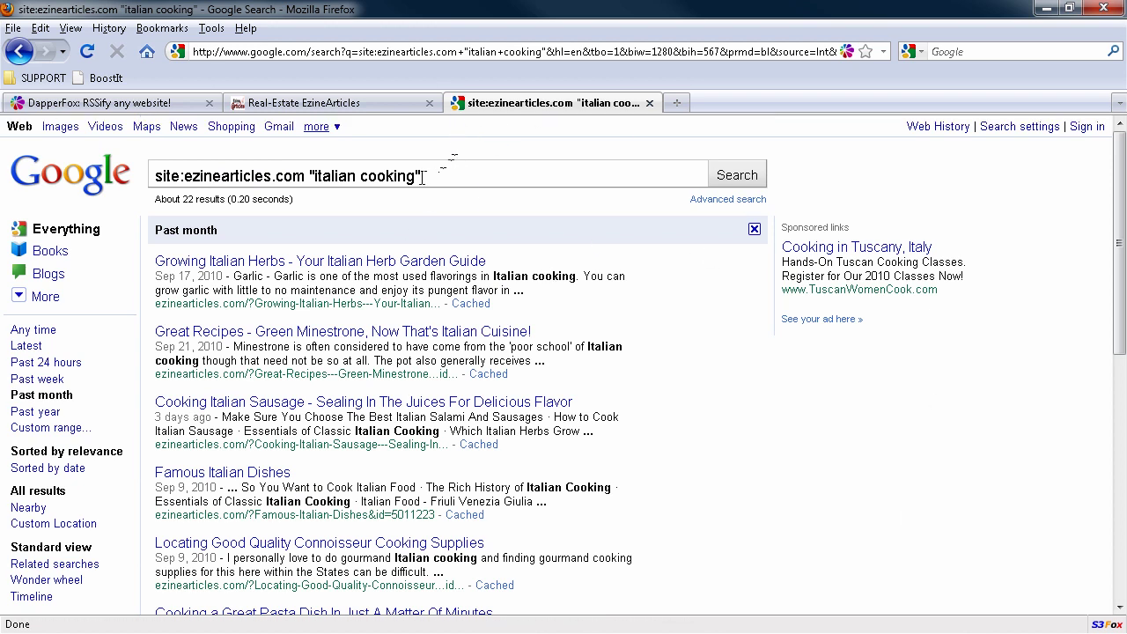
drag(414, 177, 315, 178)
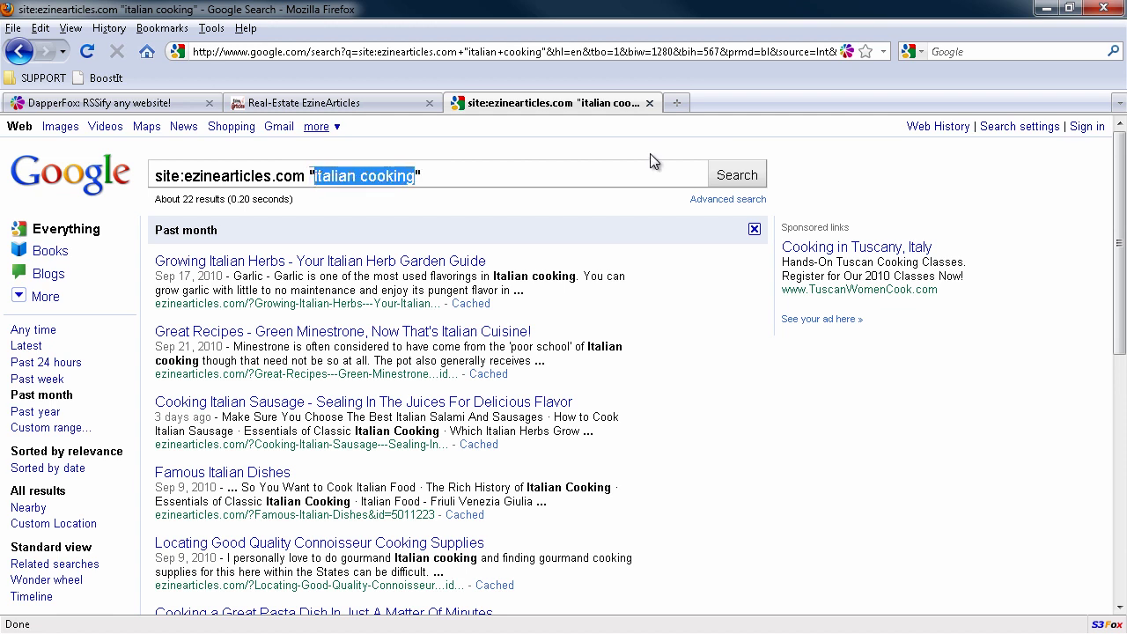
Step: Search site:ezinearticles.com "acne" instead and limit it to the past 24 hours (about 46 results)
text(acne)
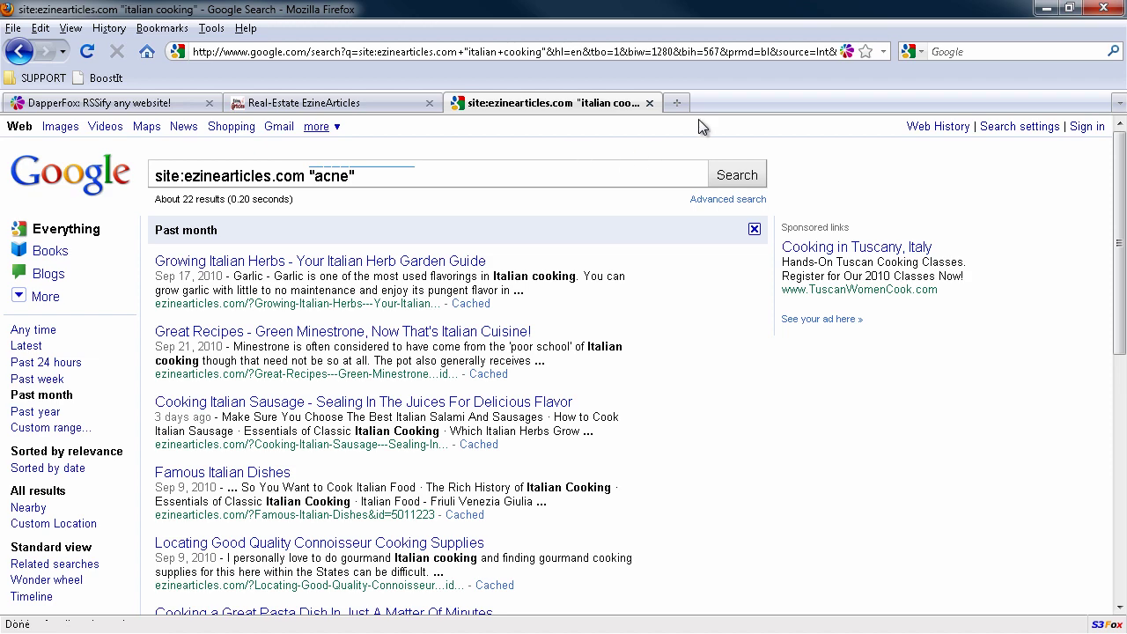
click(718, 175)
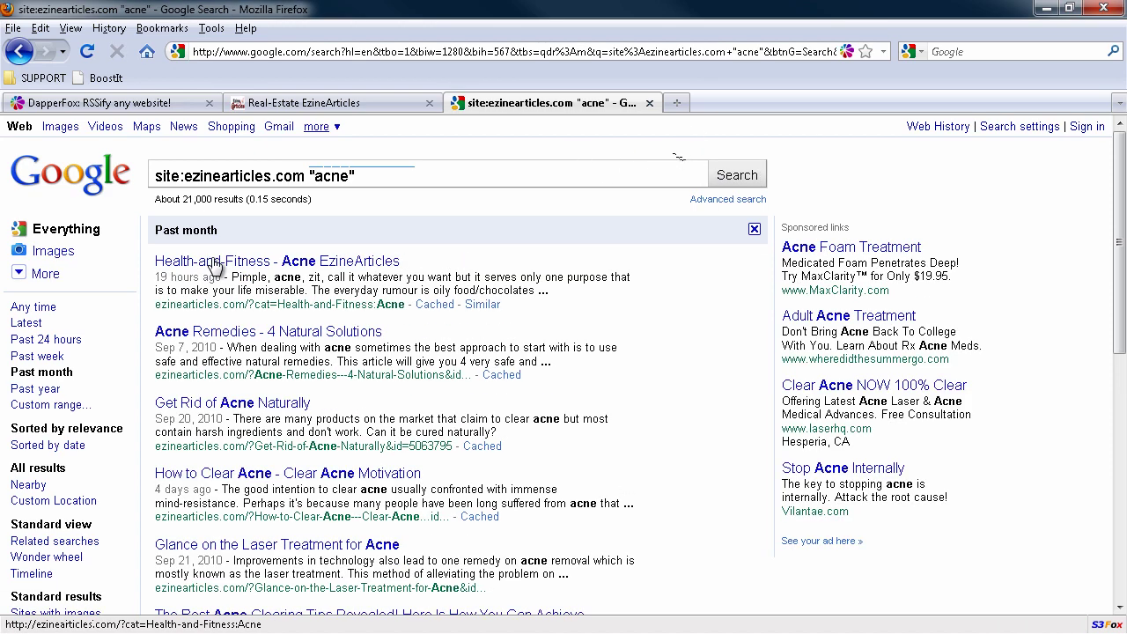
click(33, 357)
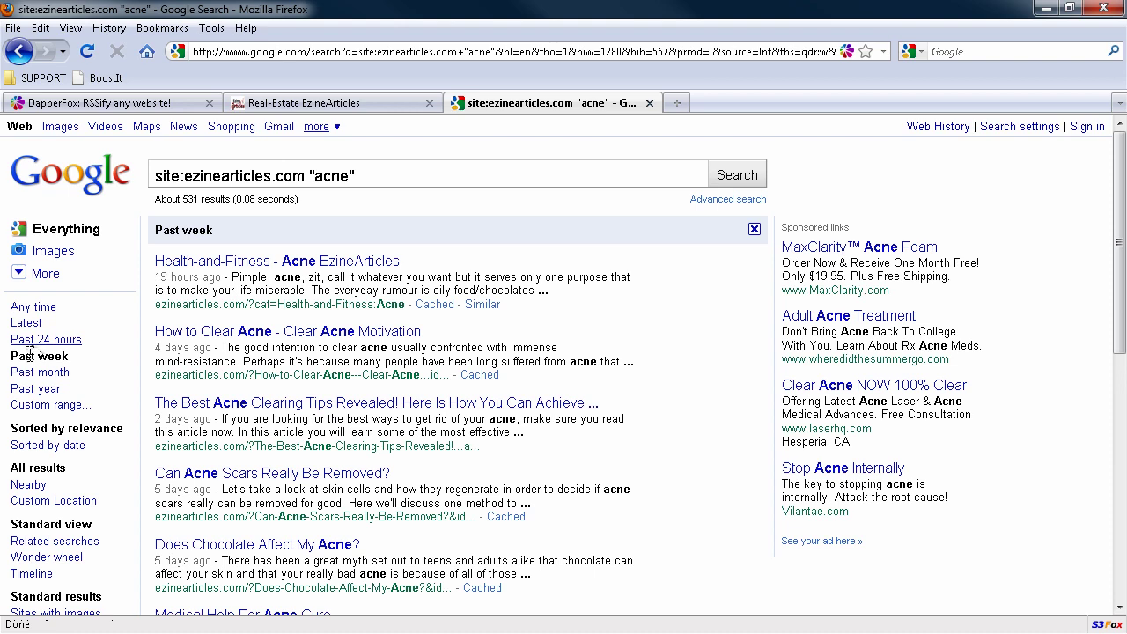
click(46, 340)
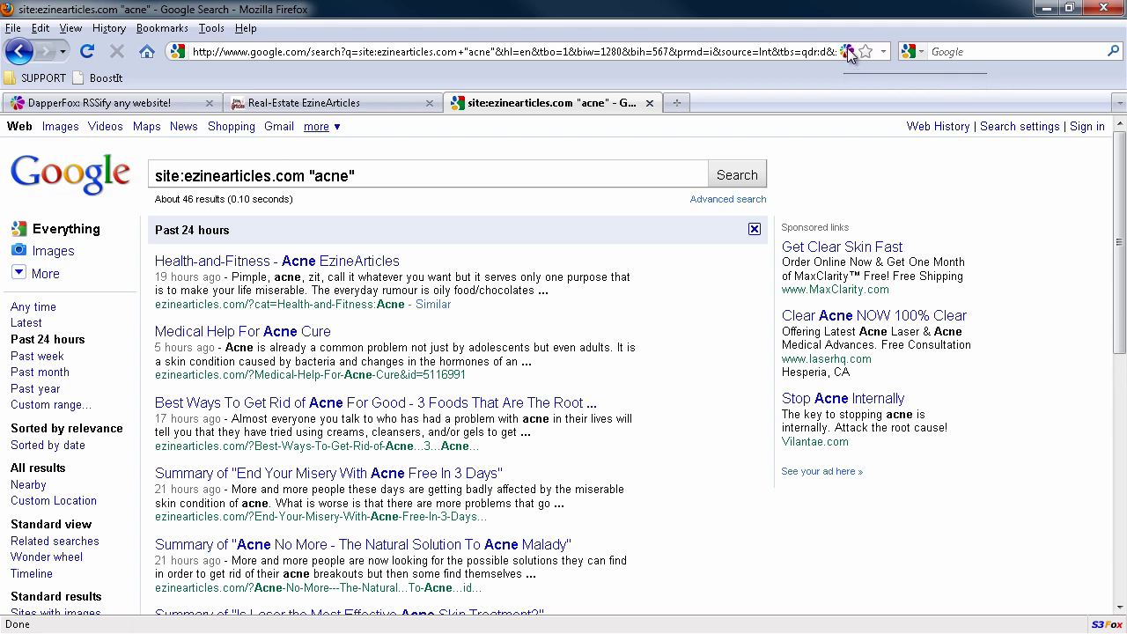
Step: Create a new Dapp from the acne results page with RSS feed as the output format
right_click(848, 55)
click(848, 55)
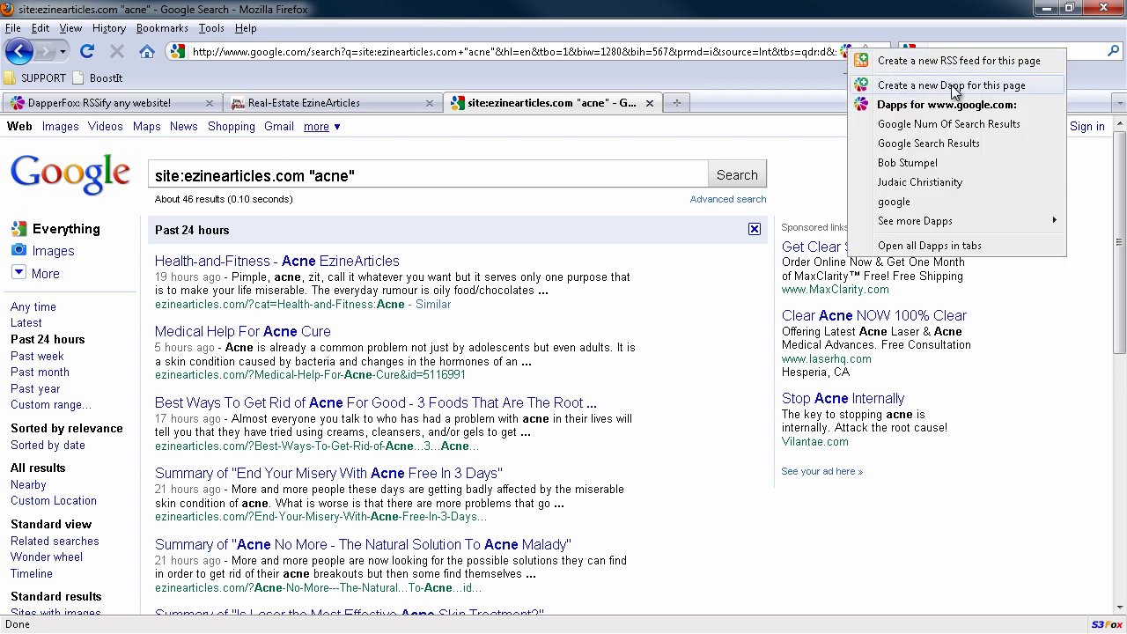
click(1024, 86)
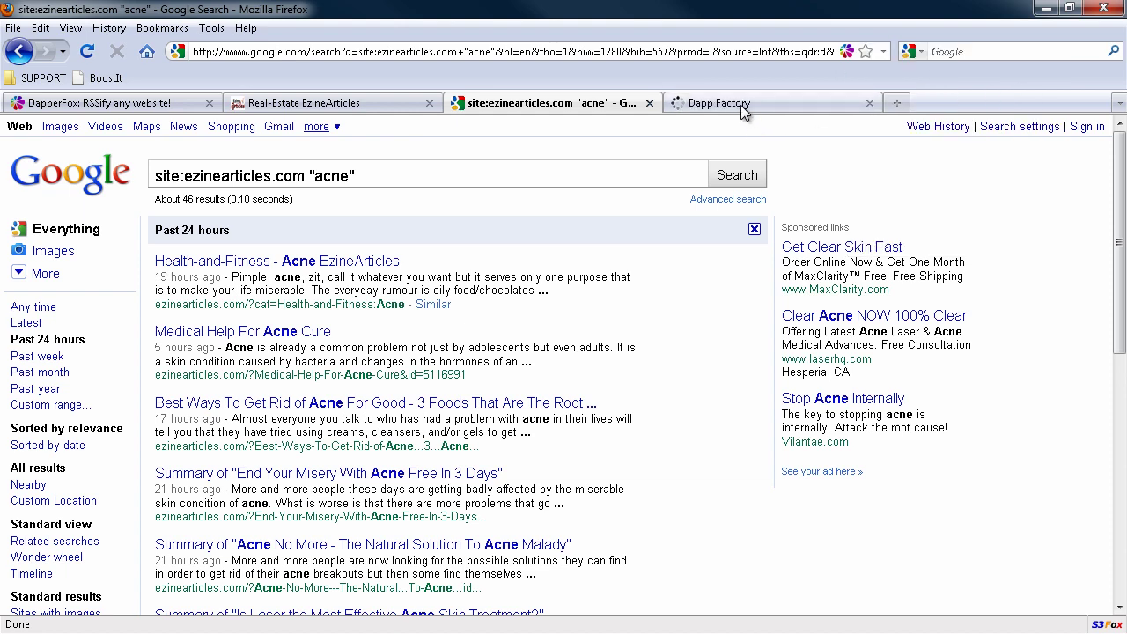
click(742, 105)
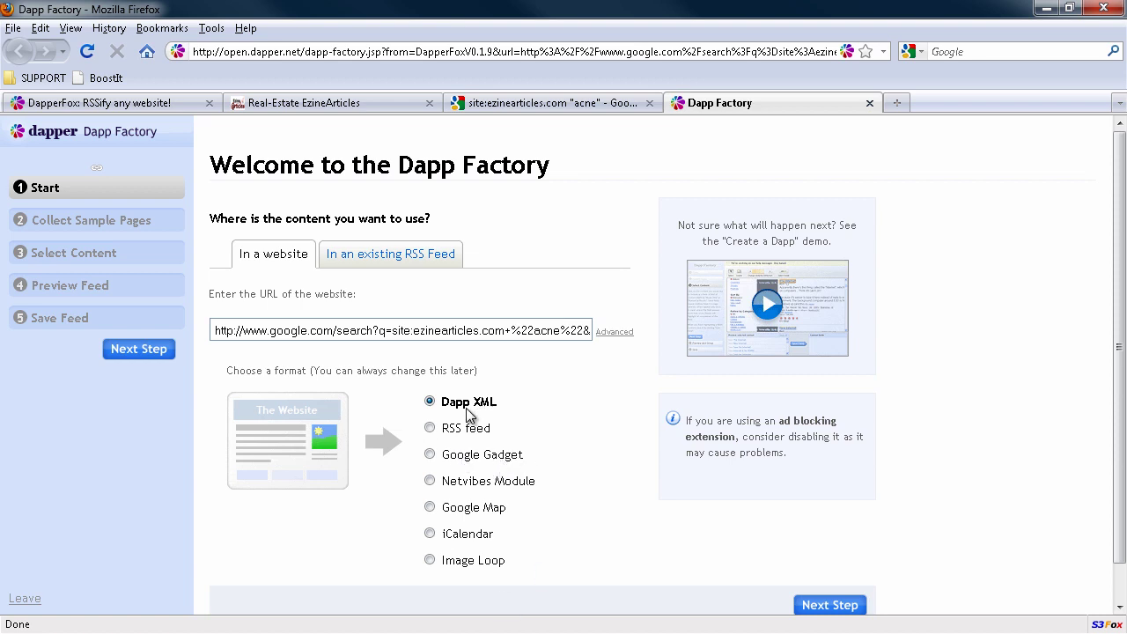
click(430, 428)
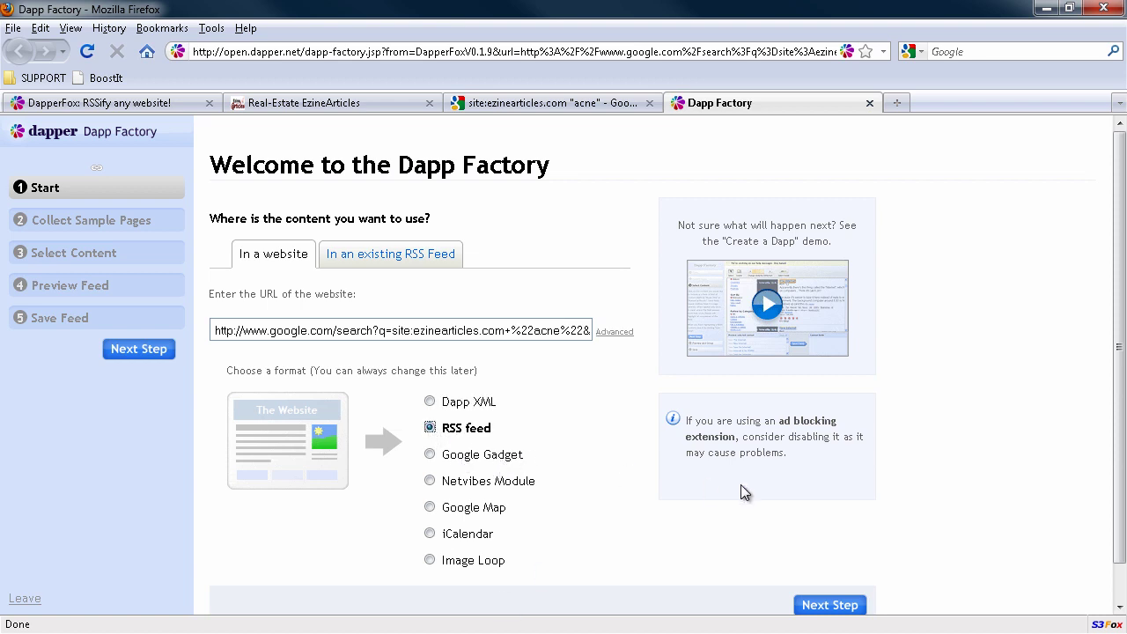
click(821, 604)
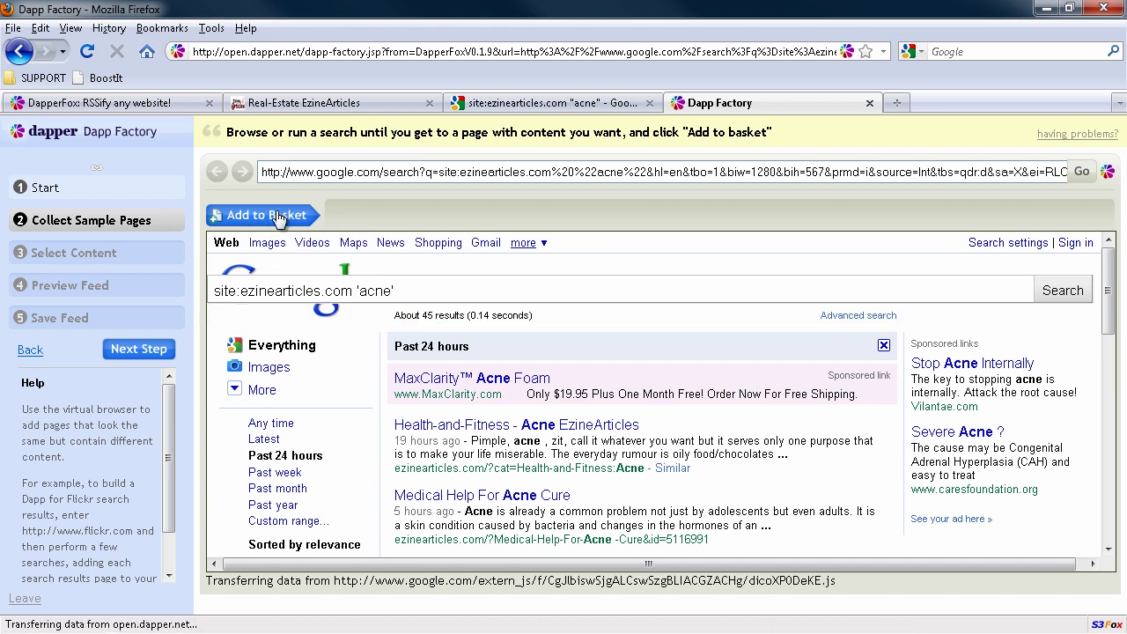
Step: Add acne results pages 1 and 2 to the sample basket and move on to Select Content
click(274, 221)
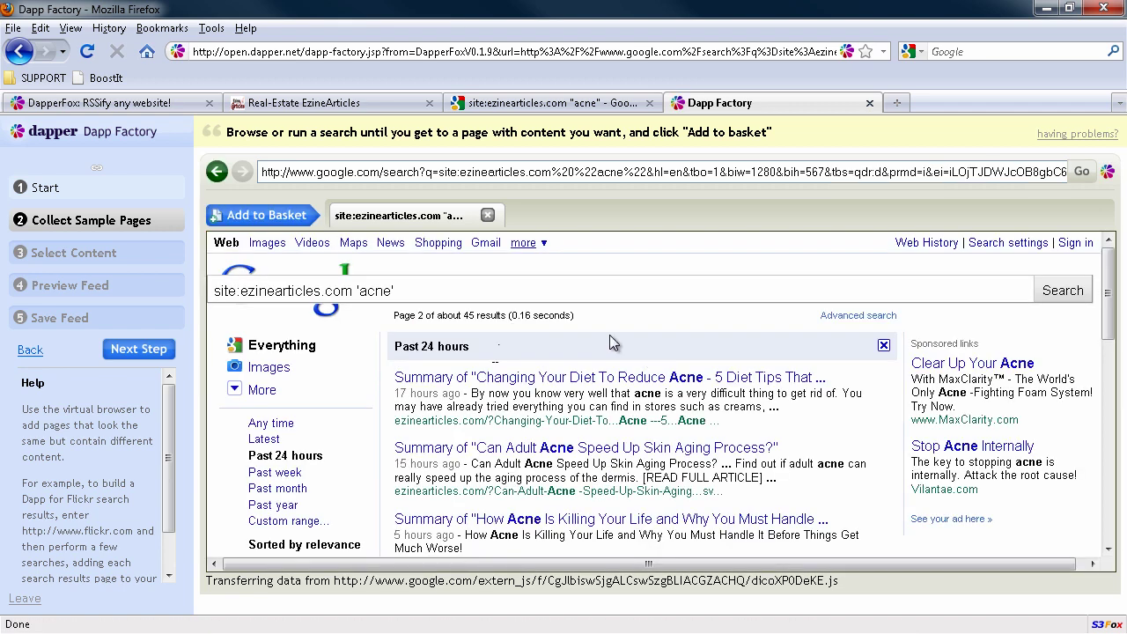
click(268, 216)
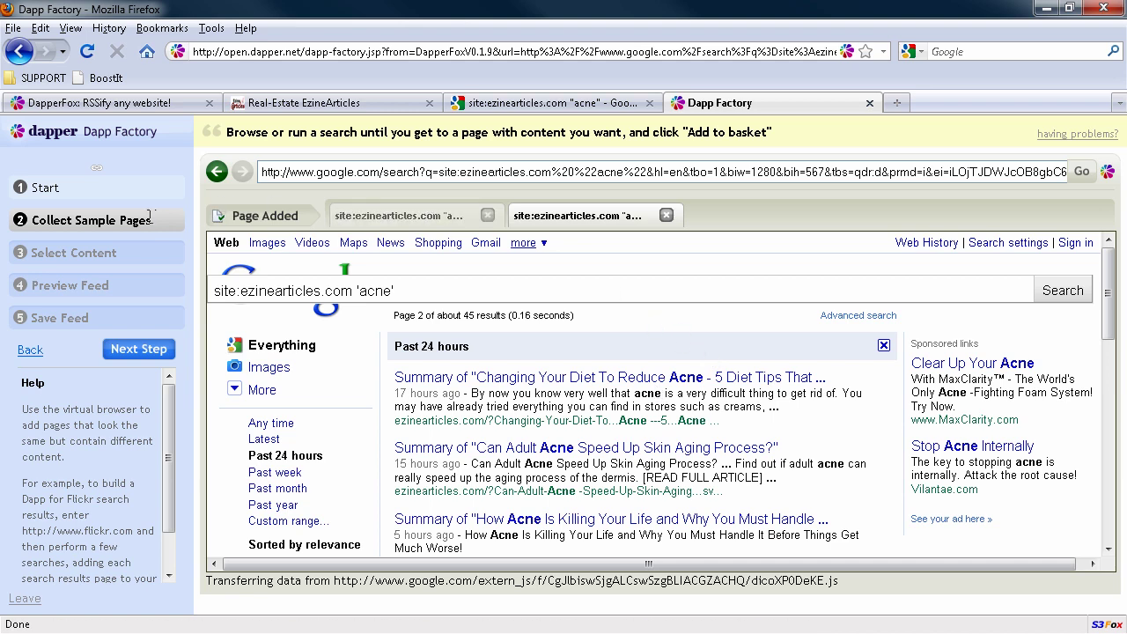
click(154, 348)
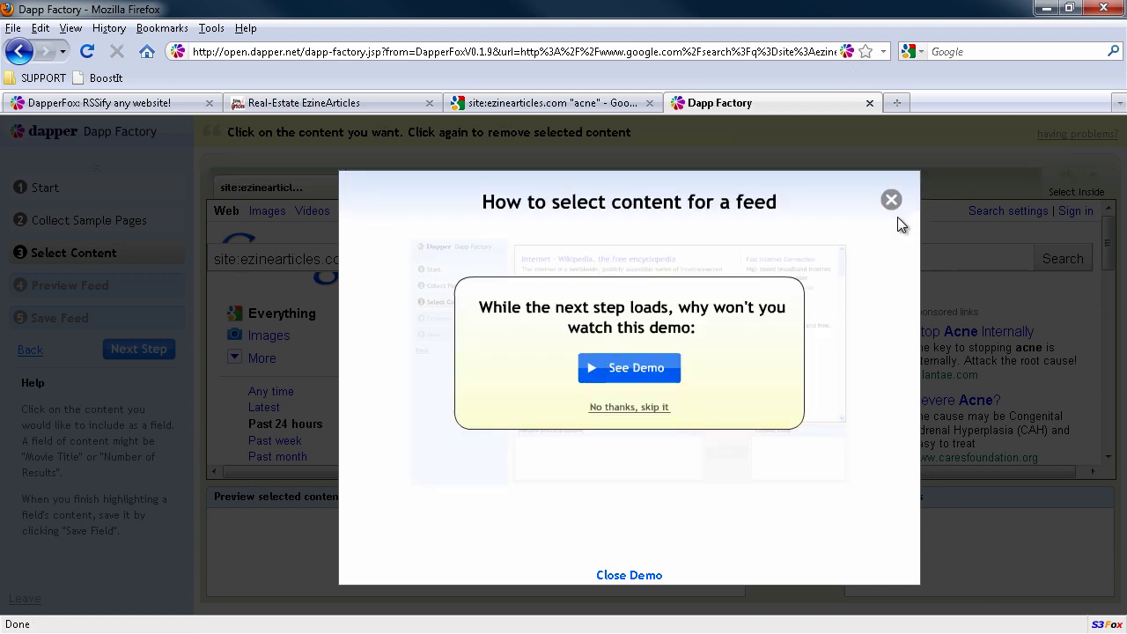
click(891, 200)
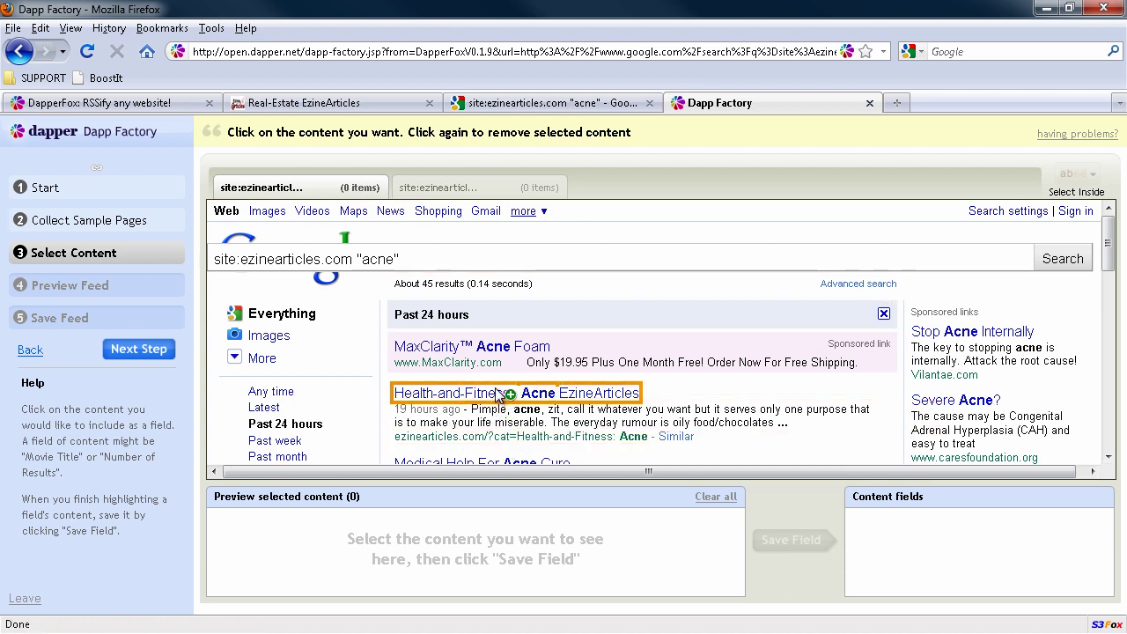
Step: Select all ten acne search-result titles as content and start saving them as a field
scroll(652, 392, down, 4)
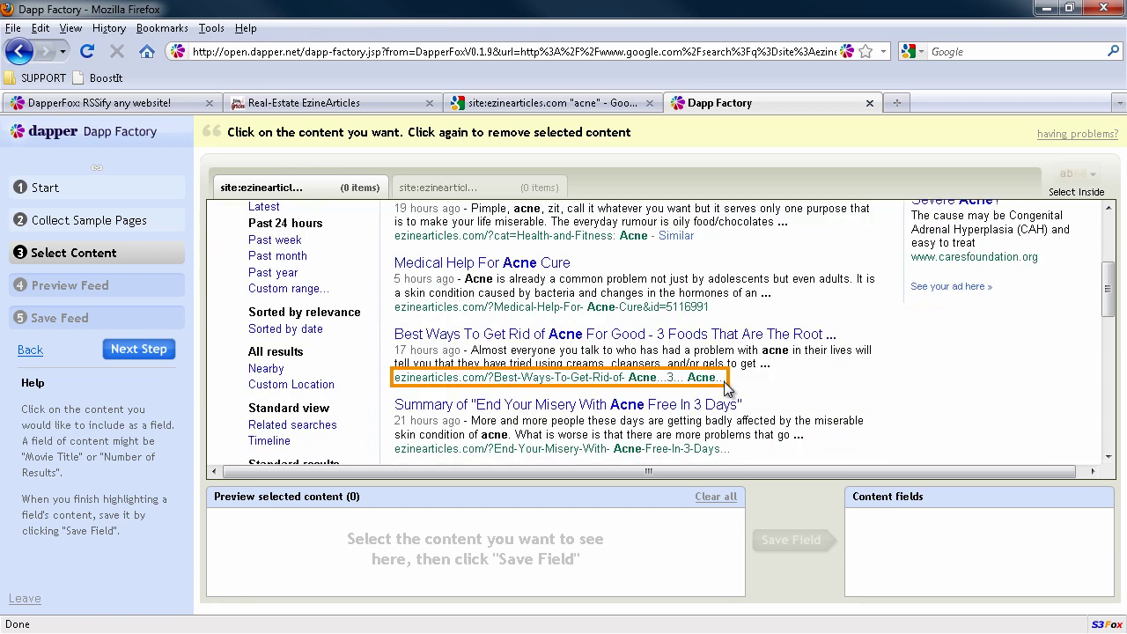
click(518, 336)
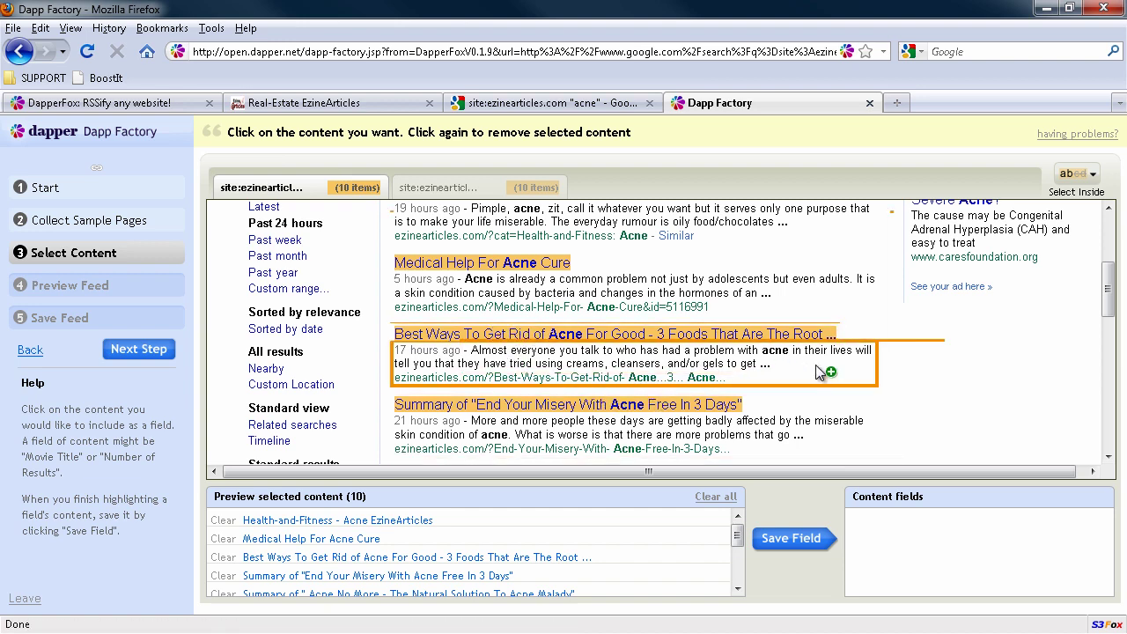
scroll(817, 372, down, 4)
scroll(817, 371, down, 2)
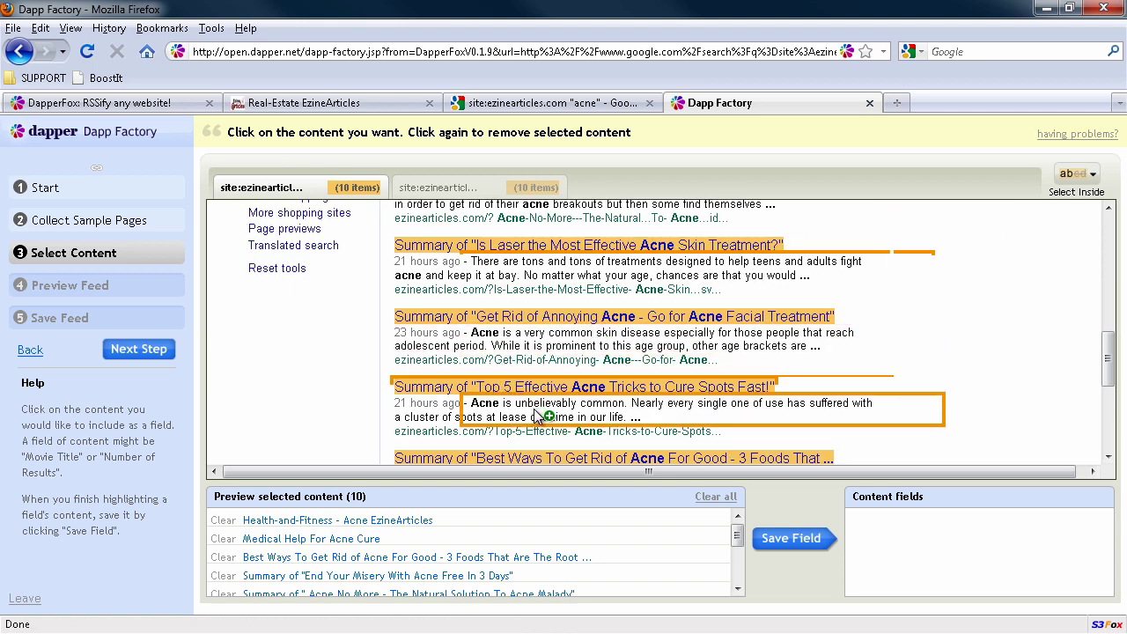
scroll(586, 442, down, 5)
scroll(578, 440, up, 8)
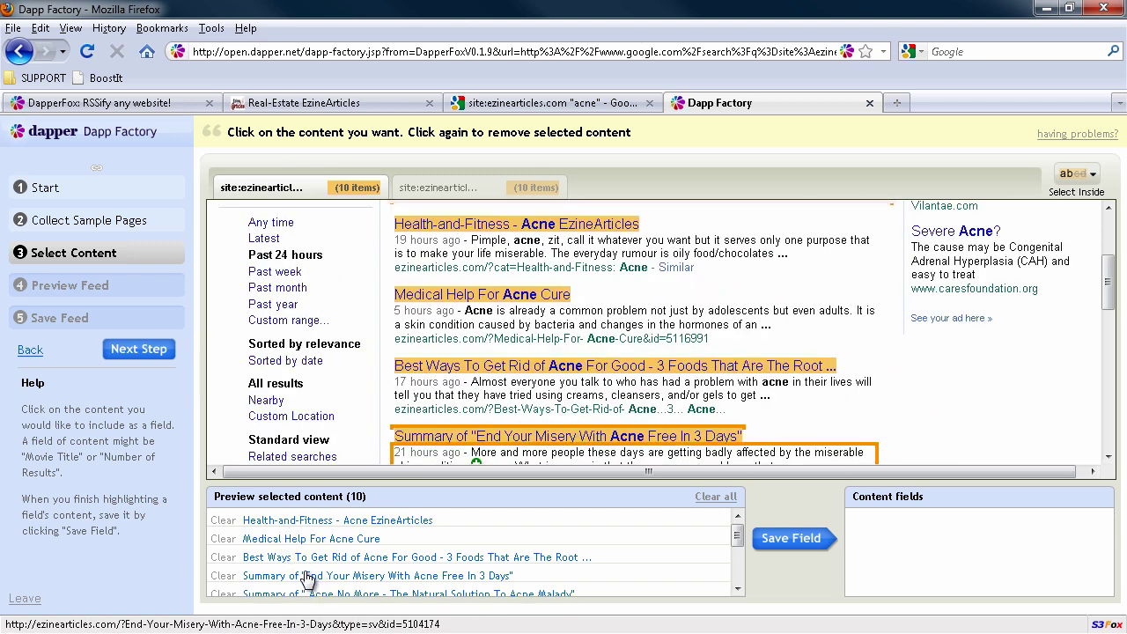
click(766, 539)
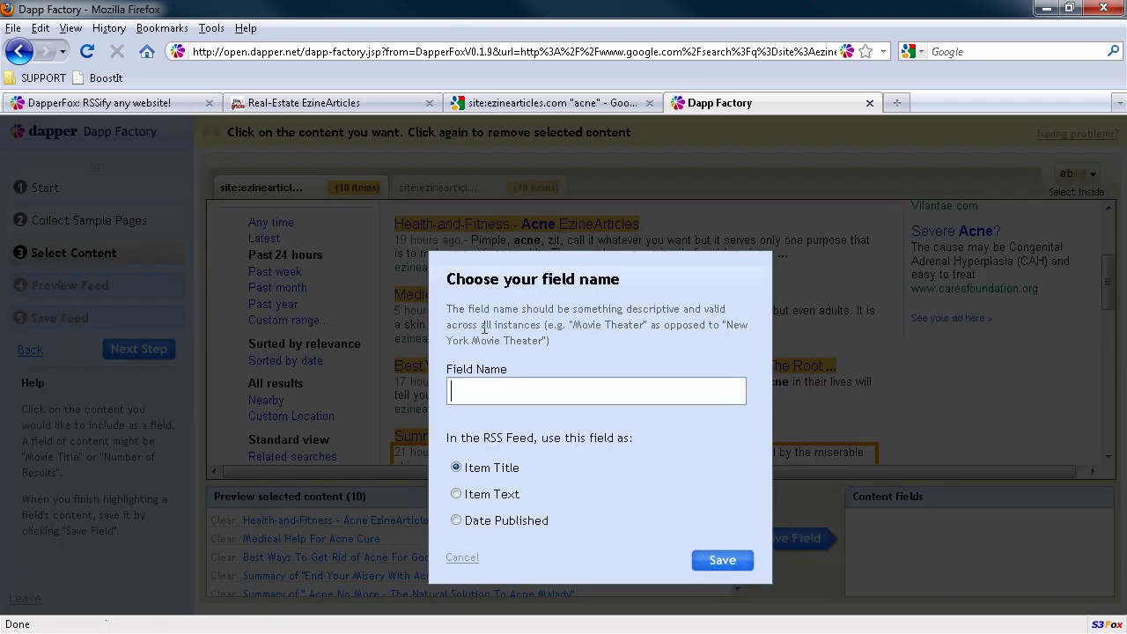
Step: Save the titles as field 'Title', then drop dates and URLs from the next selection
text(Title)
key(Return)
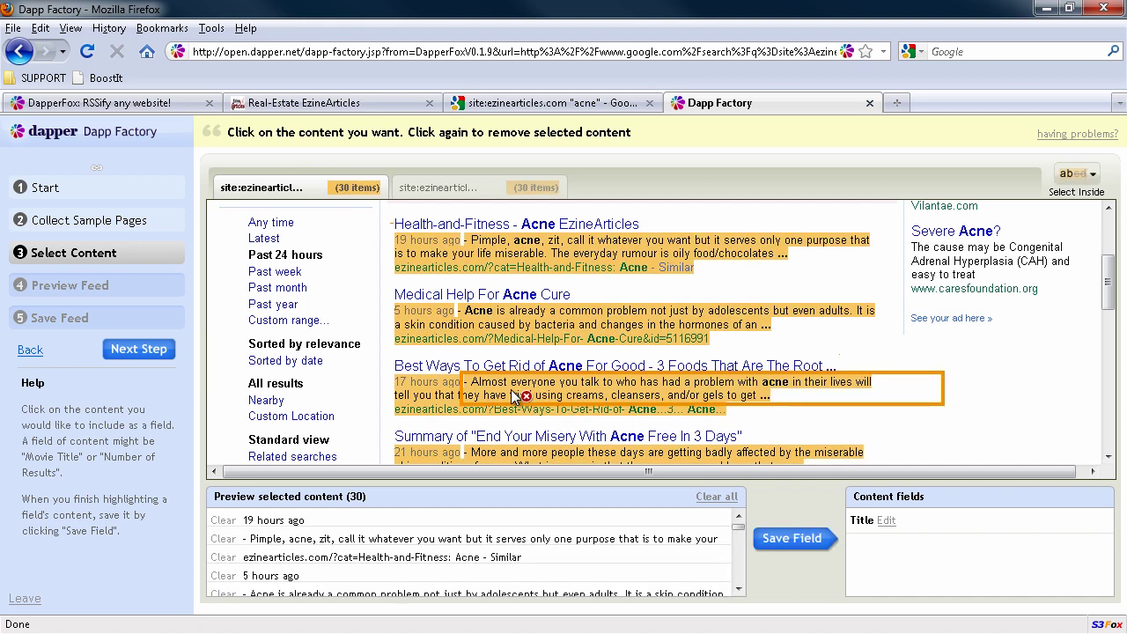
click(428, 387)
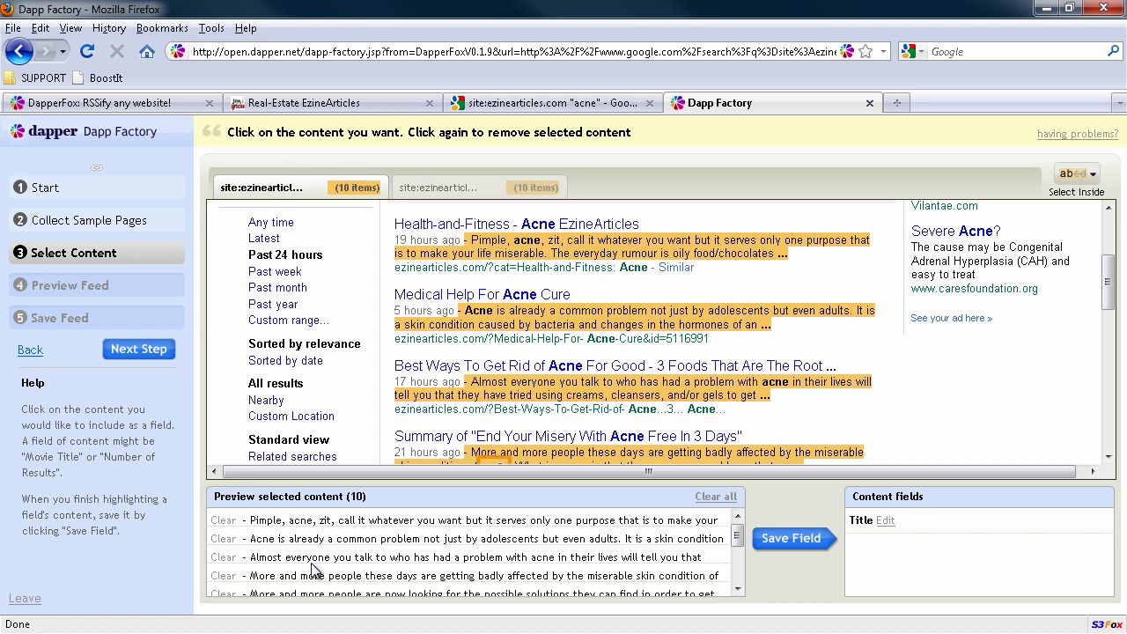
Step: Save the ten result descriptions as an Item Text field named 'Description'
triple_click(250, 522)
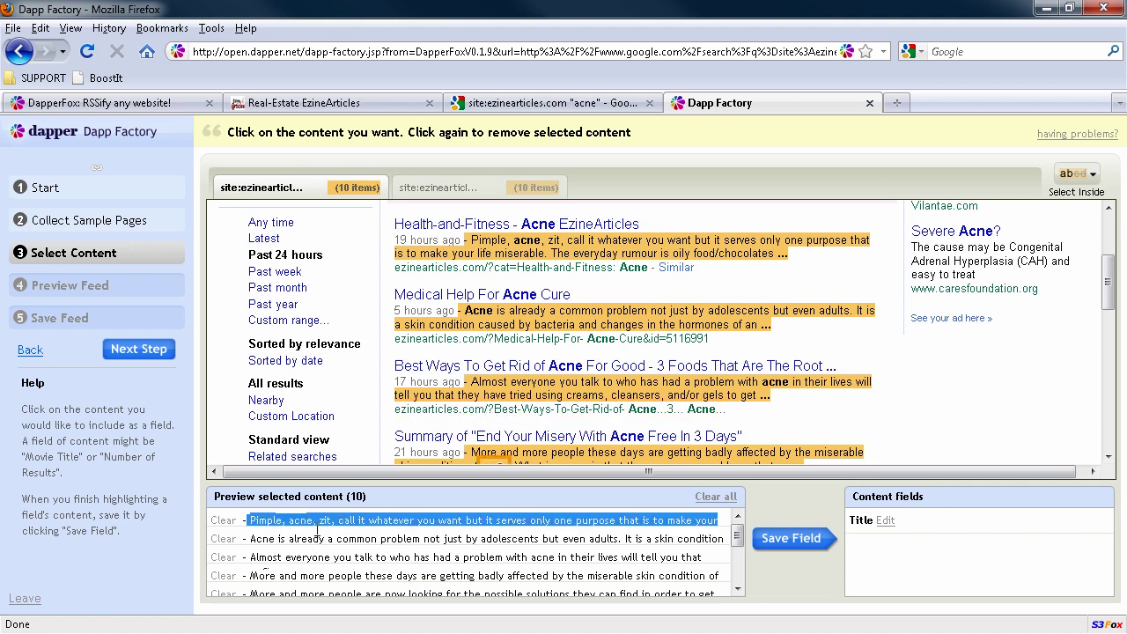
click(785, 539)
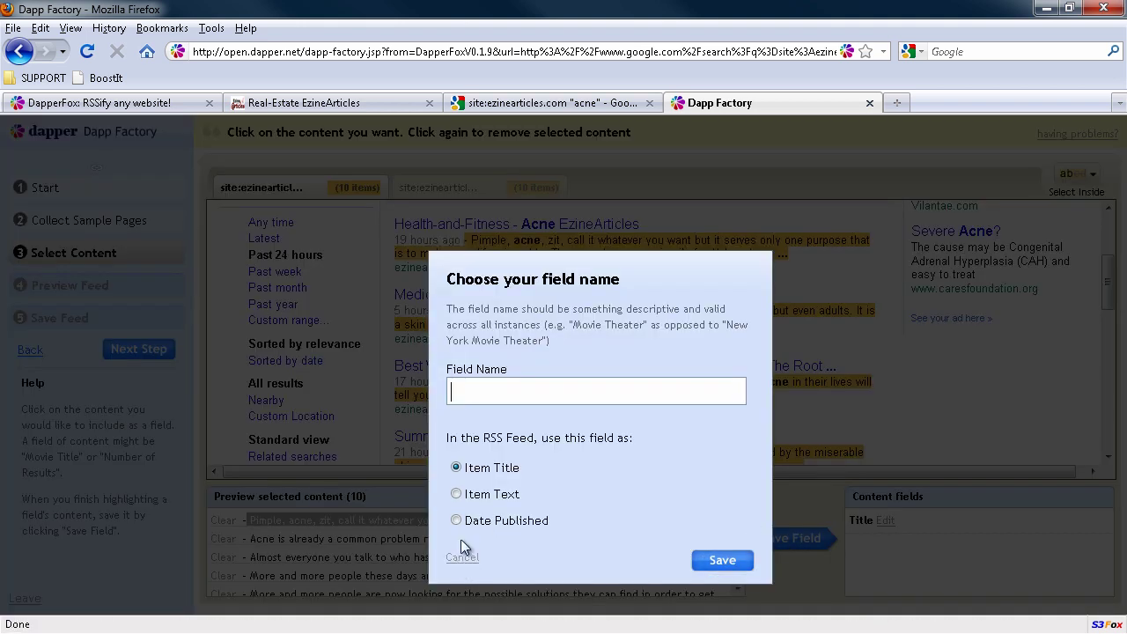
click(455, 494)
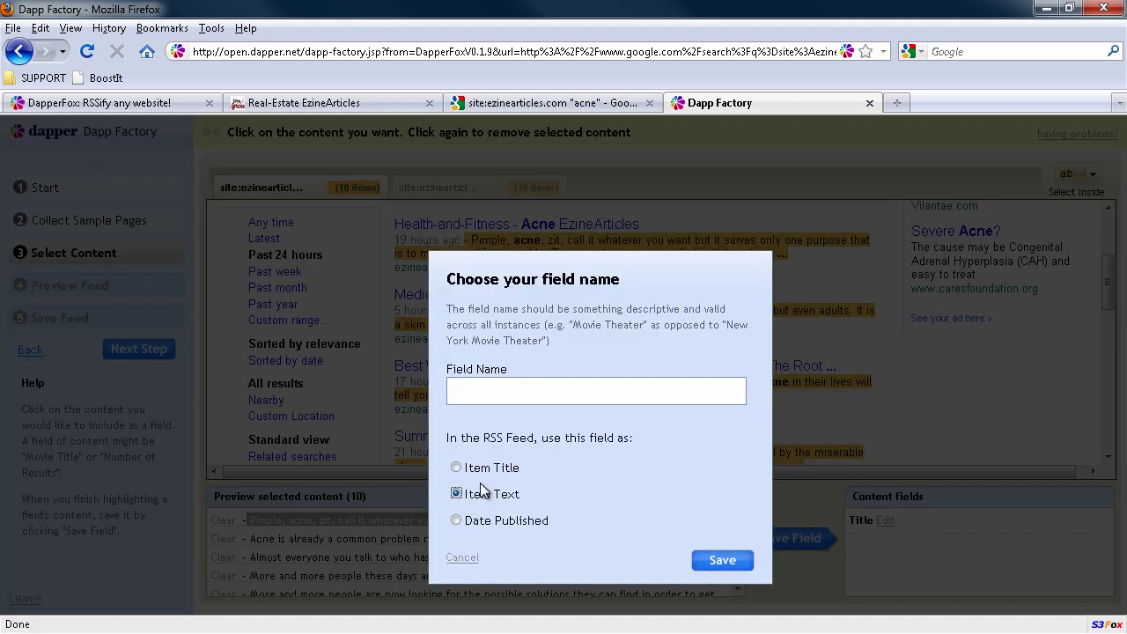
click(520, 387)
text(Description)
Step: Save the Description field and review RSS items like "Medical Help For Acne Cure" in the preview
click(745, 566)
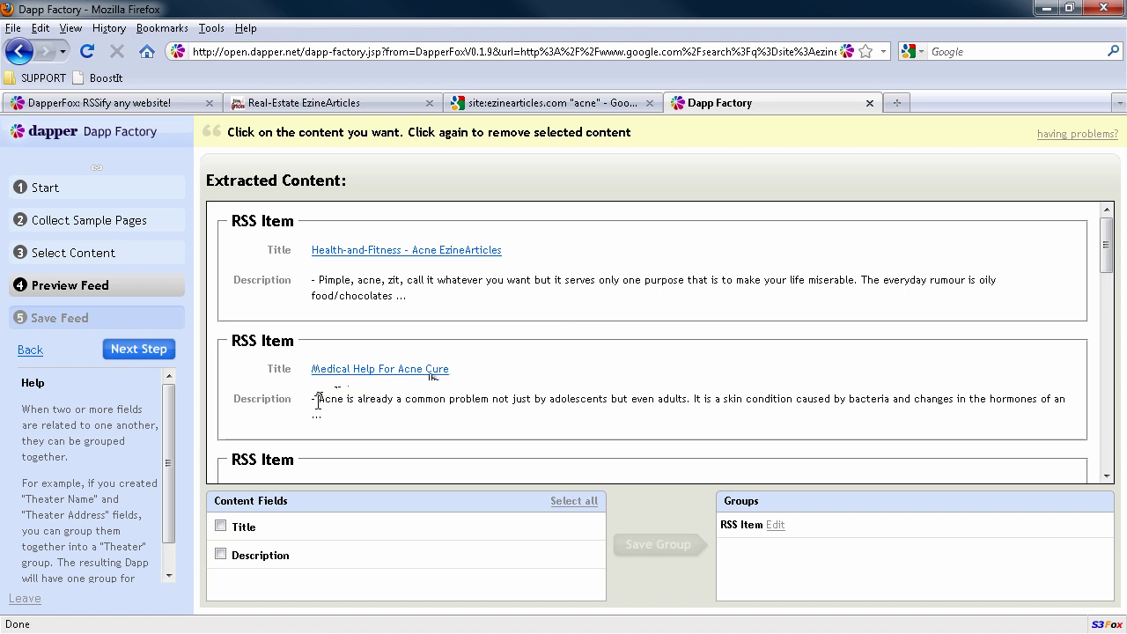
drag(318, 402, 1065, 402)
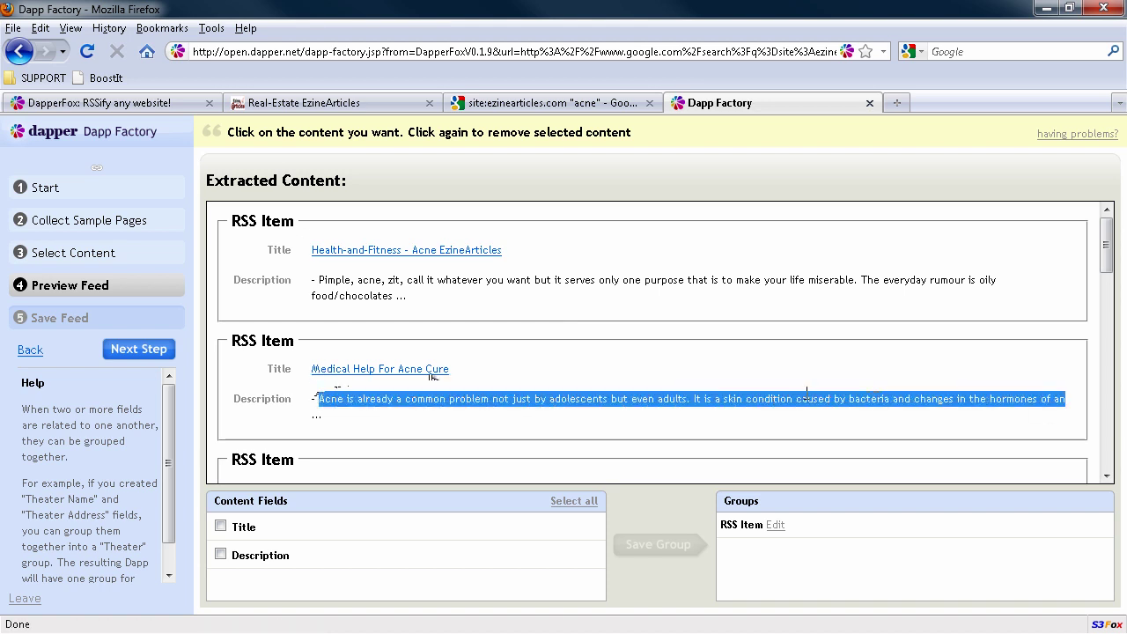
click(491, 396)
scroll(471, 405, down, 2)
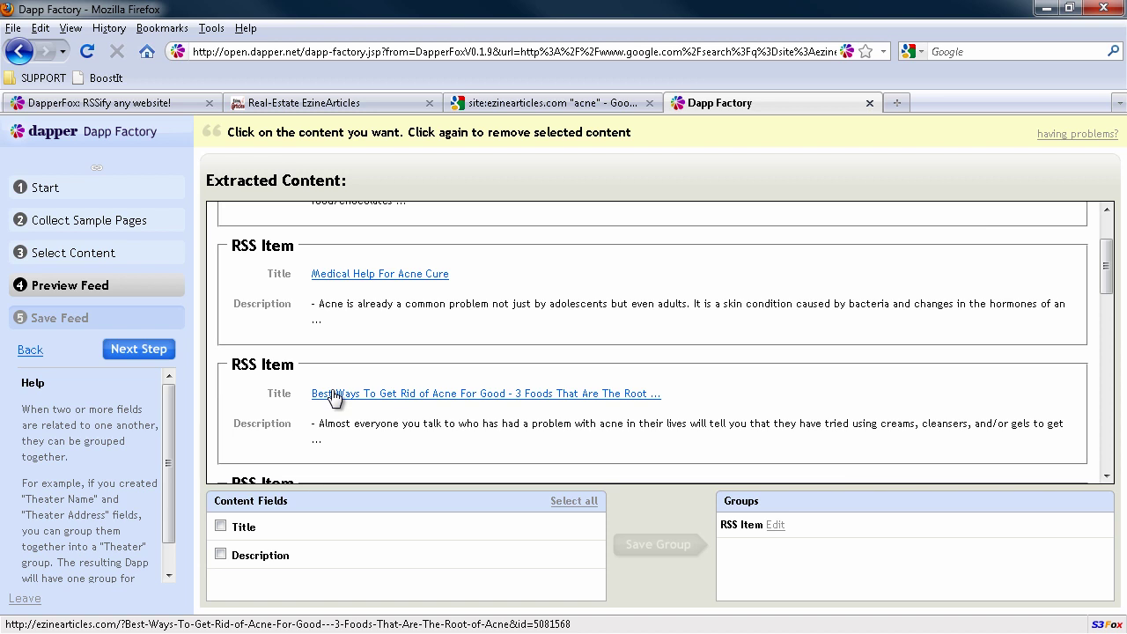
Step: Register a new Dapper account with a username, e-mail and confirmed password, accepting the terms of use
click(119, 350)
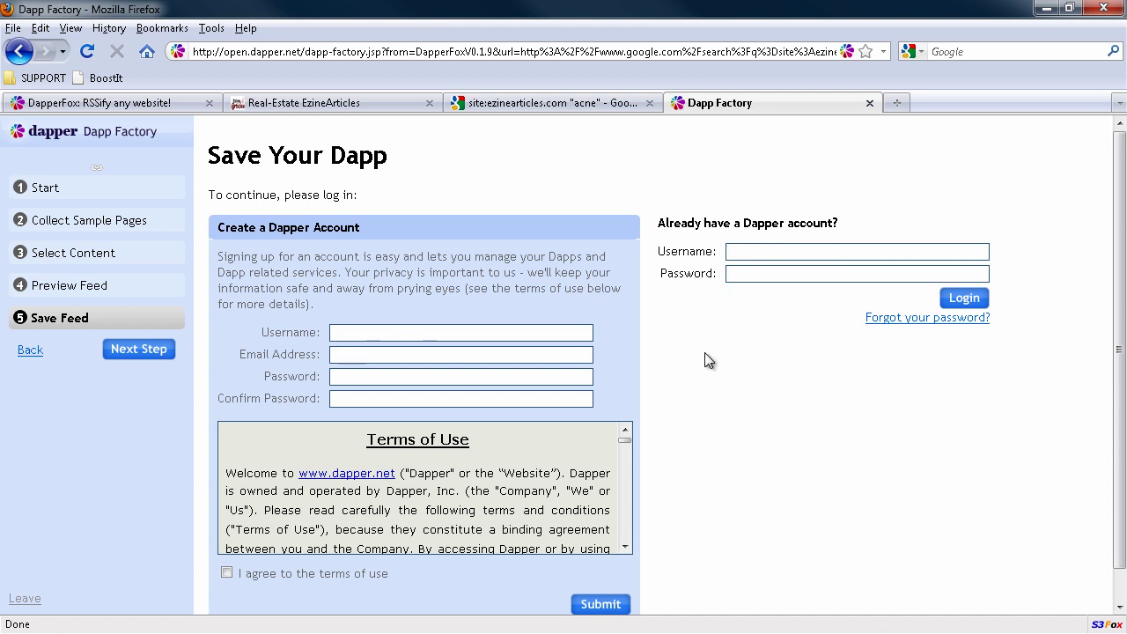
text(SeansDapp)
key(Tab)
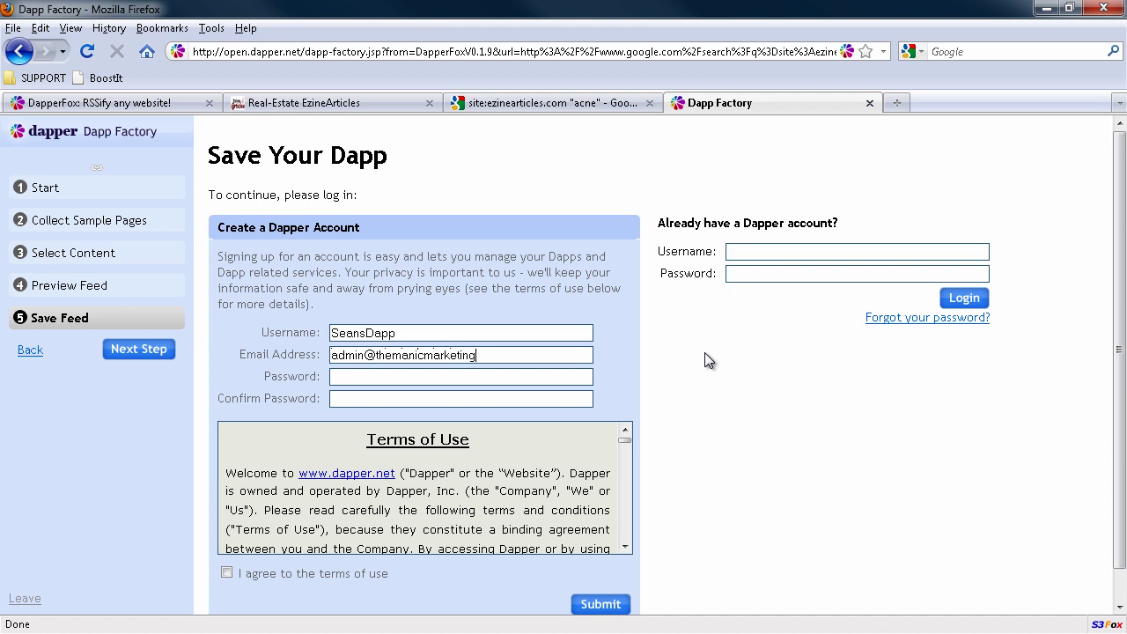
key(Tab)
text(********)
key(Tab)
text(********)
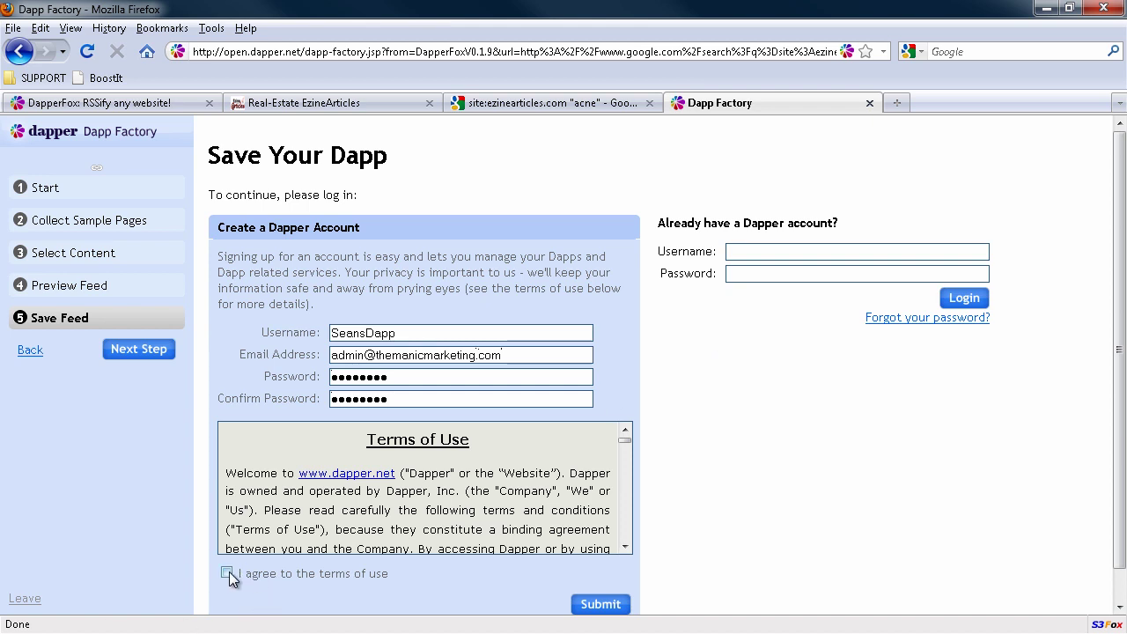
click(227, 574)
click(621, 607)
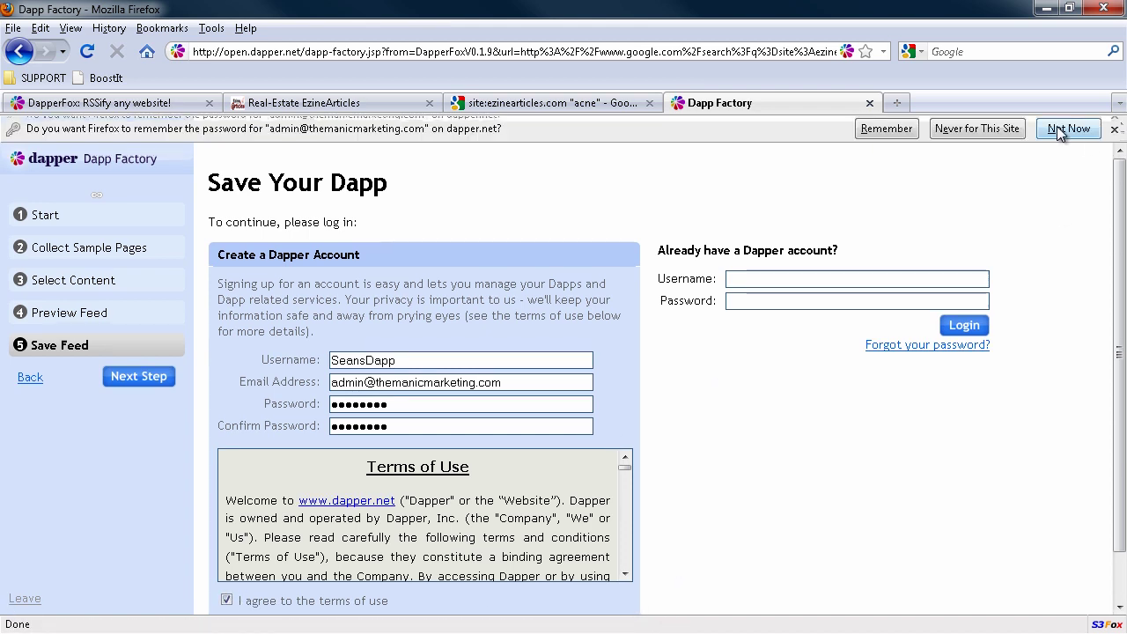
Step: Decline Firefox's password saving, then save the Dapp privately as 'Ezine RSS Acne'
click(898, 131)
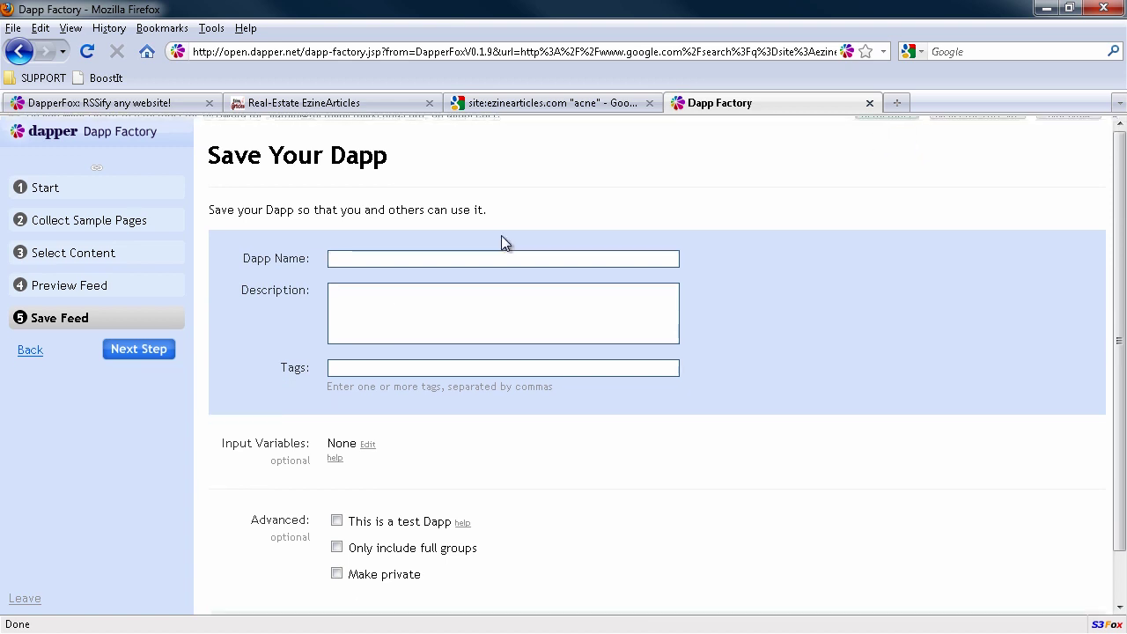
click(438, 259)
text(Ezine)
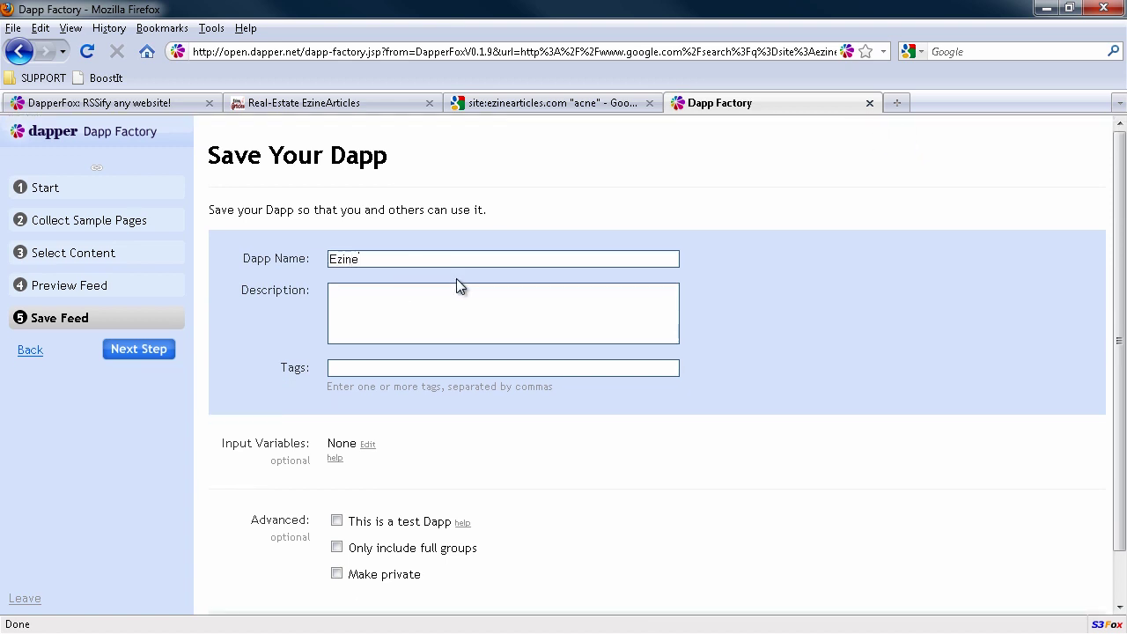
text( RSS Ad)
text(ne)
click(337, 548)
click(336, 573)
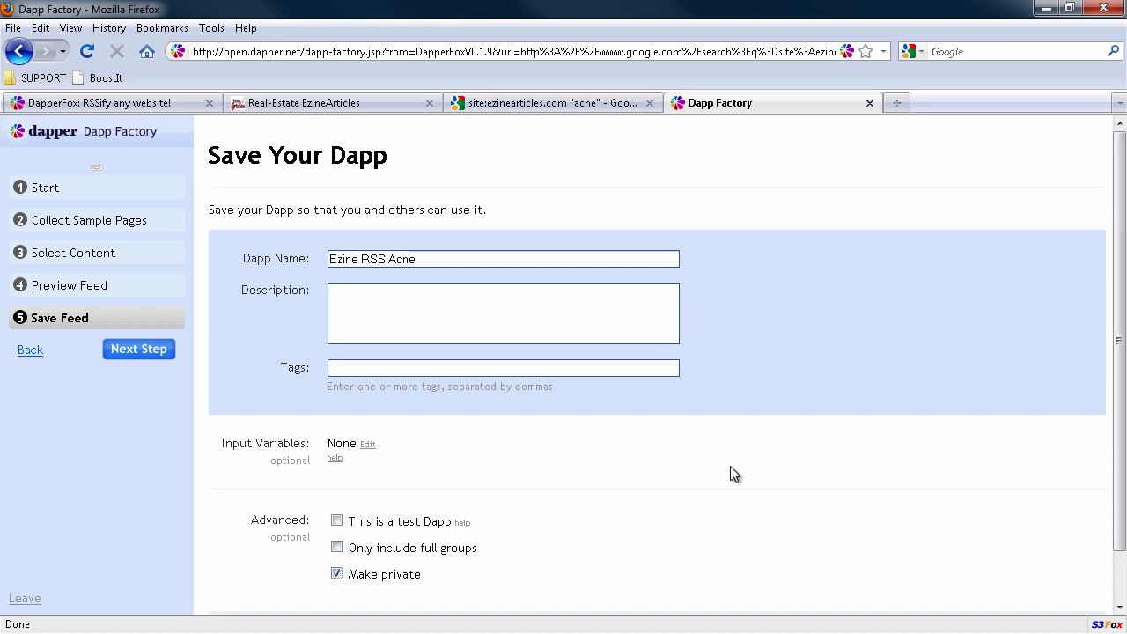
scroll(730, 466, down, 1)
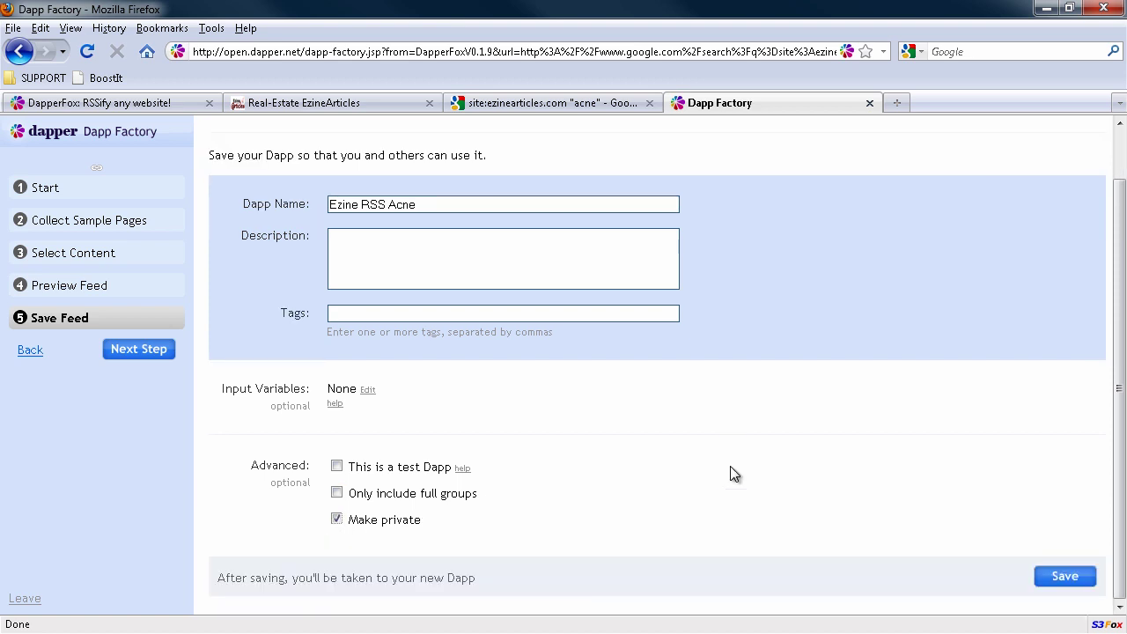
click(1064, 577)
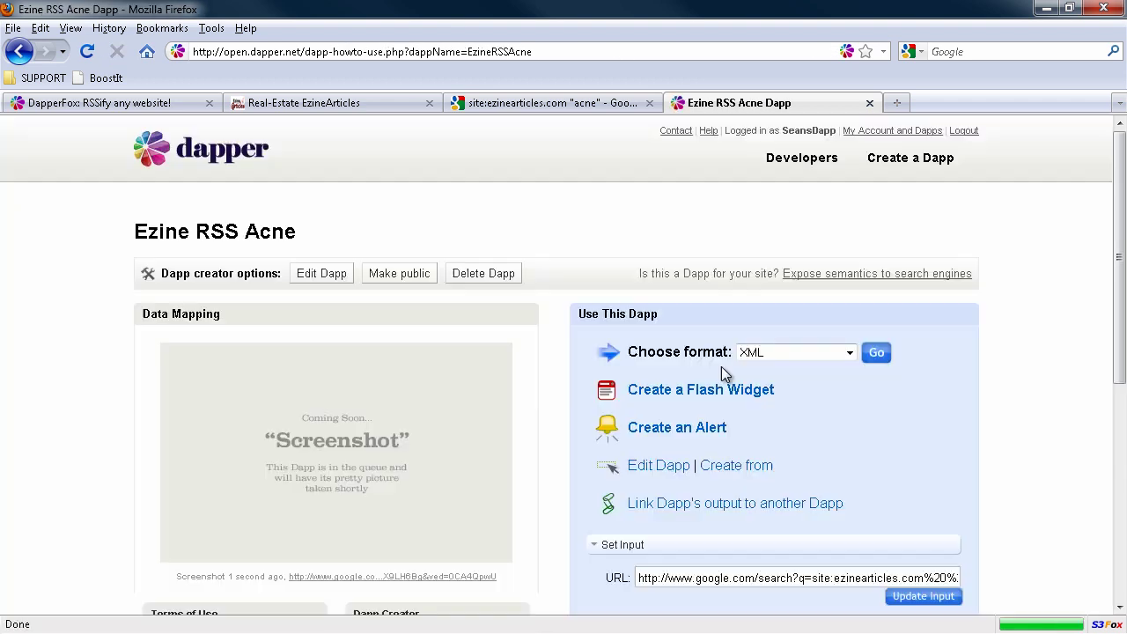
Step: Leave the feed's Date Published field empty and select the EzineRSSAcne RSS feed URL
scroll(836, 405, down, 2)
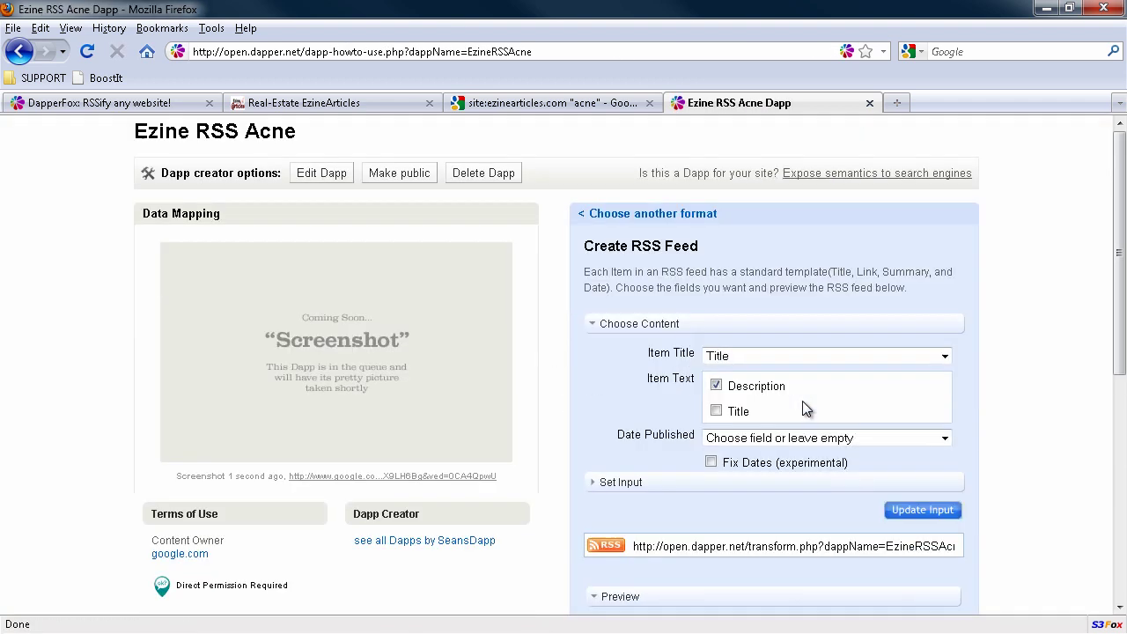
scroll(805, 408, down, 2)
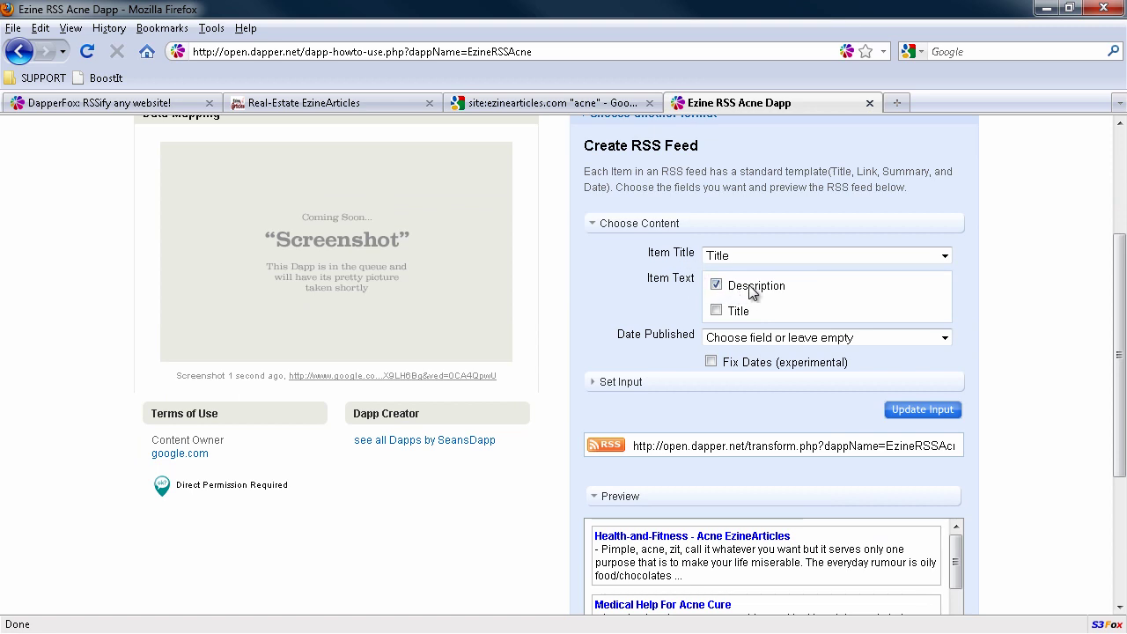
click(750, 342)
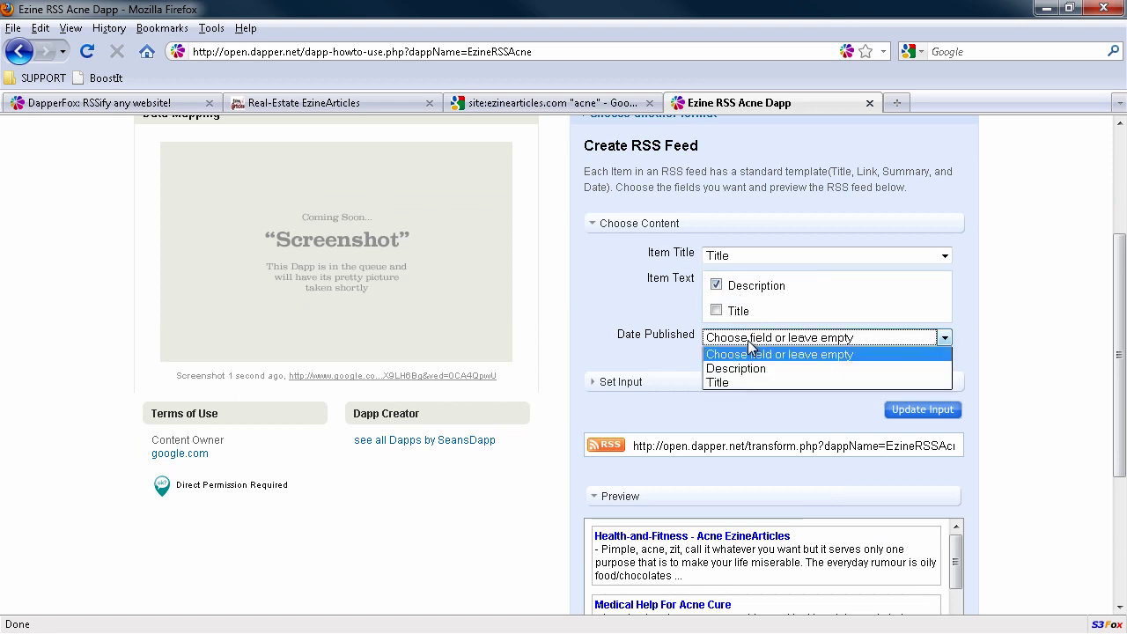
click(750, 348)
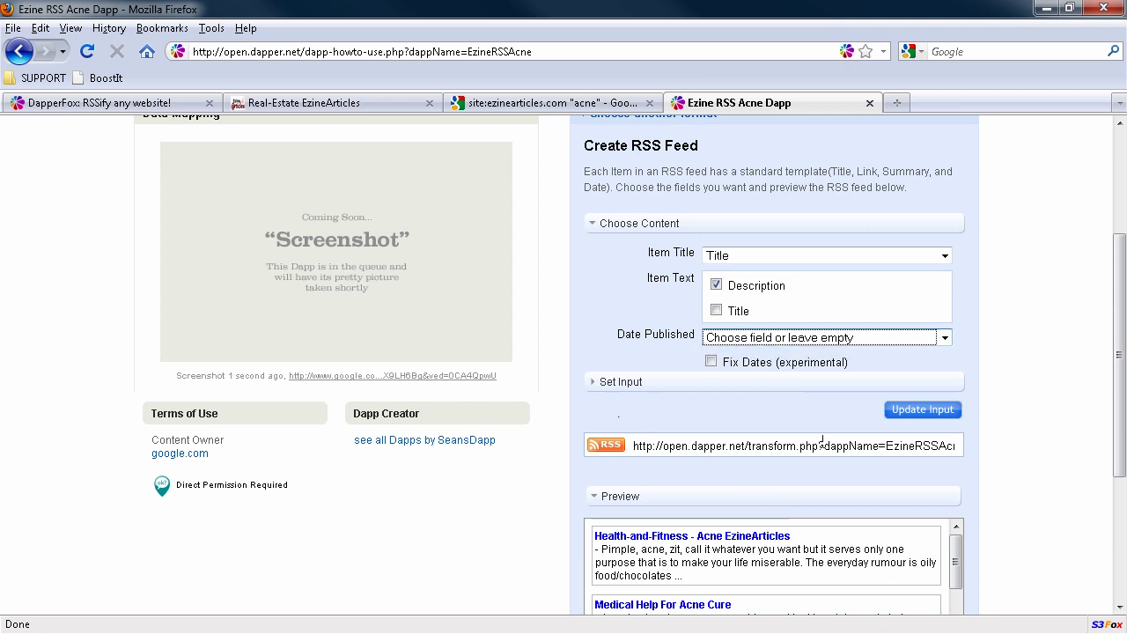
click(649, 448)
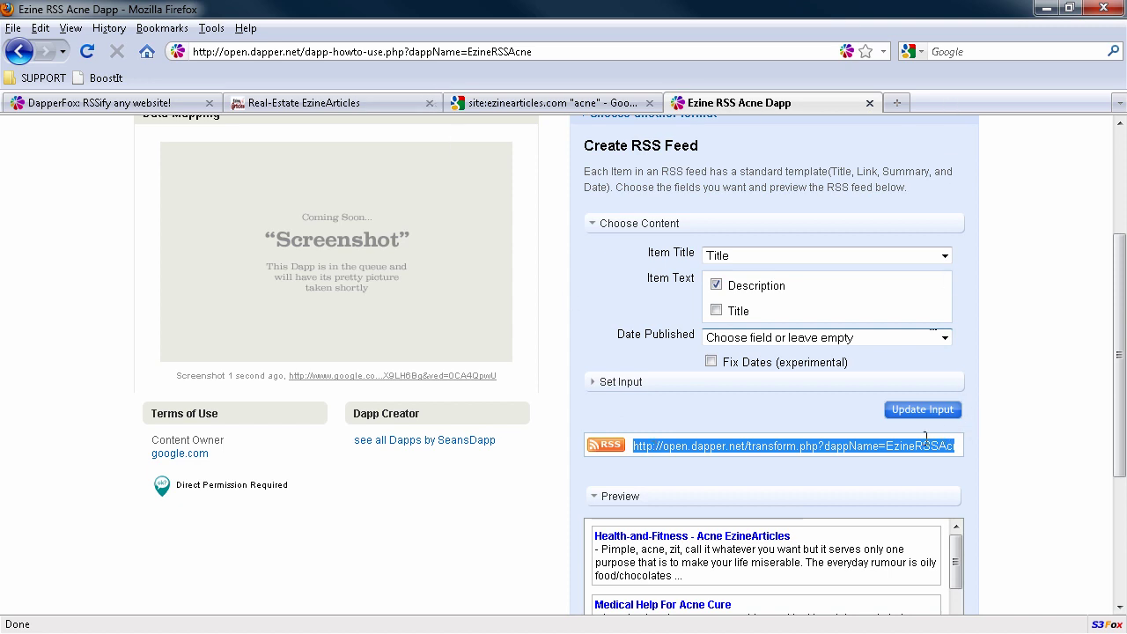
Step: Open the Ezine RSS Acne feed URL in a new tab and browse its acne article entries
middle_click(898, 104)
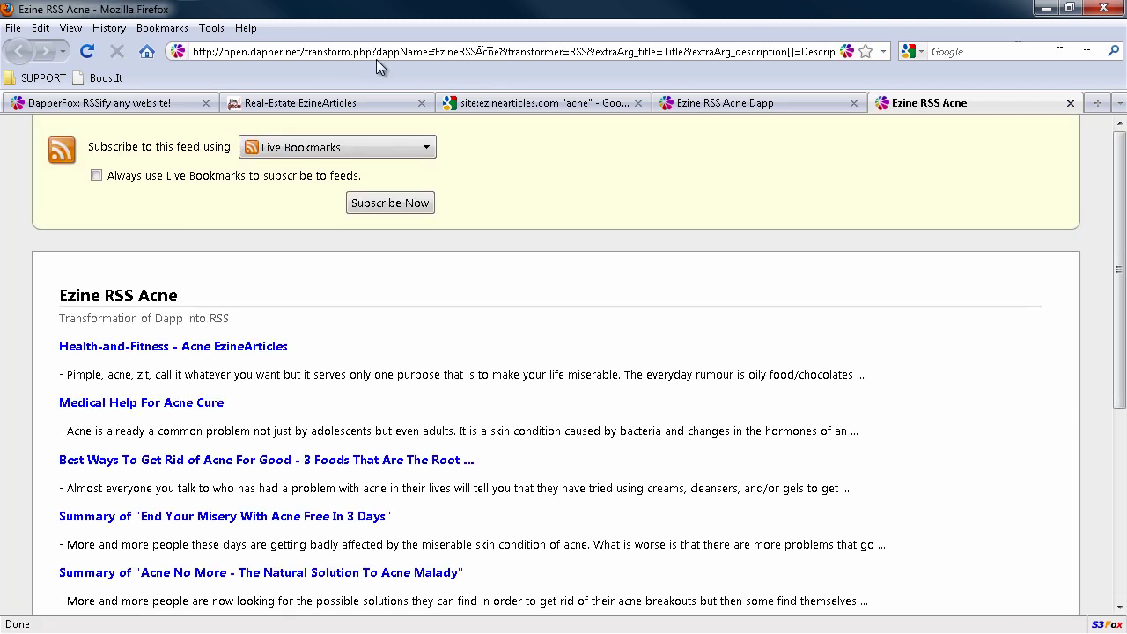
scroll(910, 353, down, 6)
scroll(909, 353, up, 6)
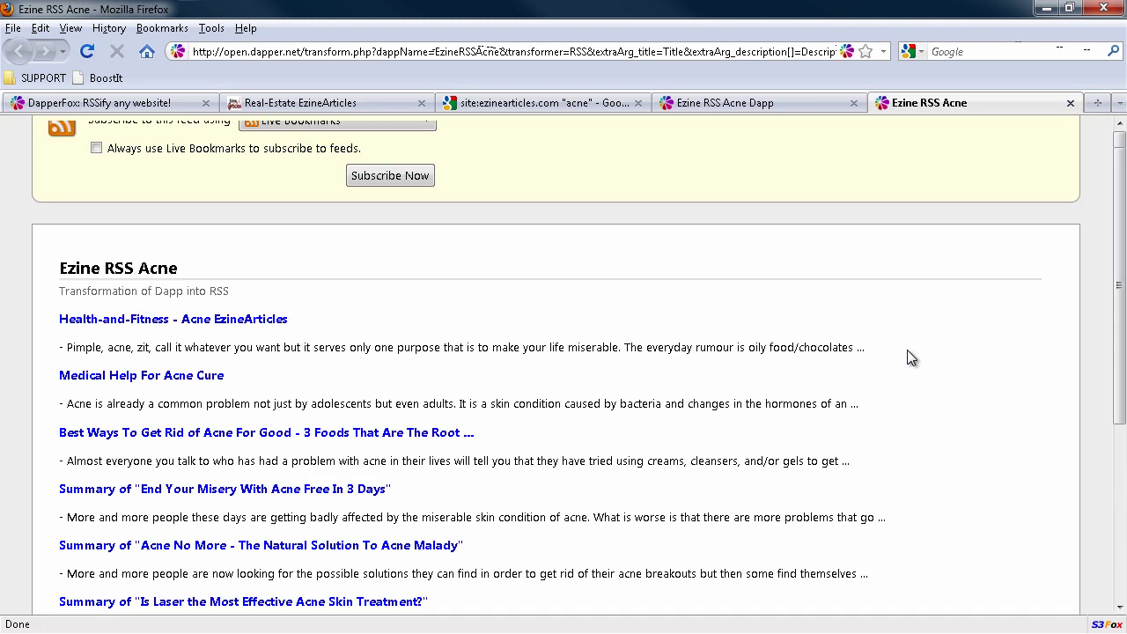
scroll(909, 356, up, 1)
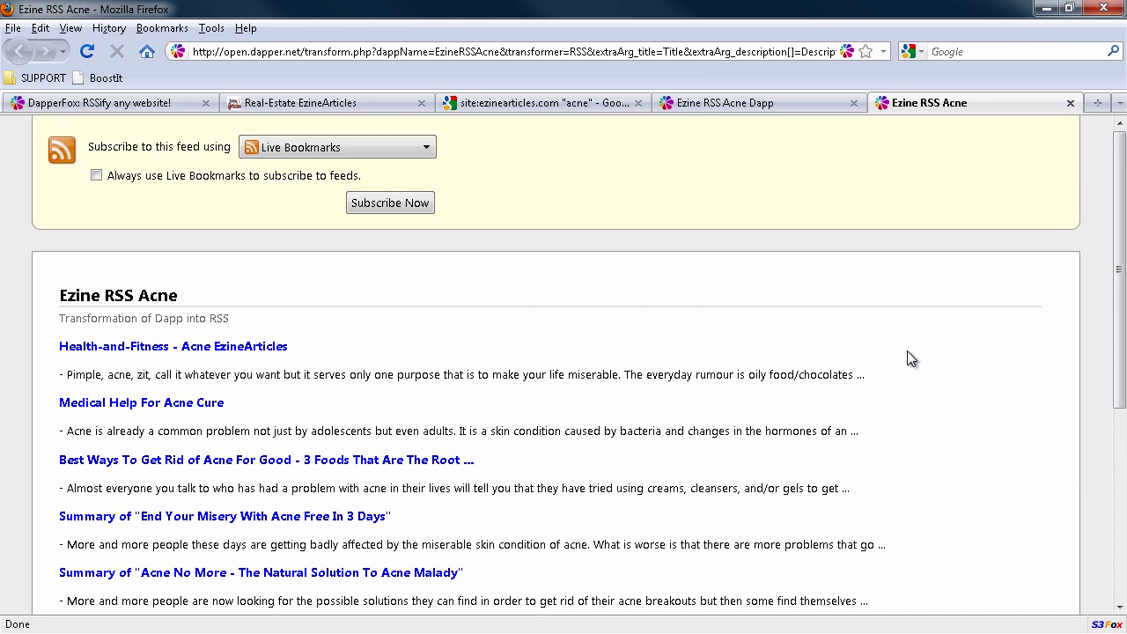
scroll(907, 357, down, 5)
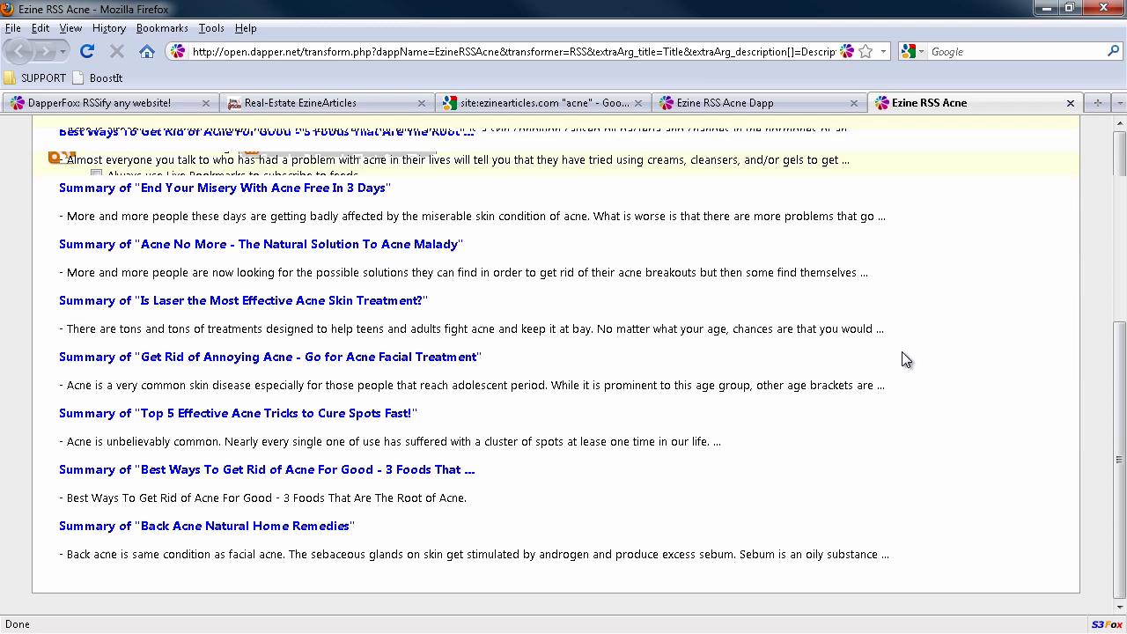
scroll(902, 358, up, 5)
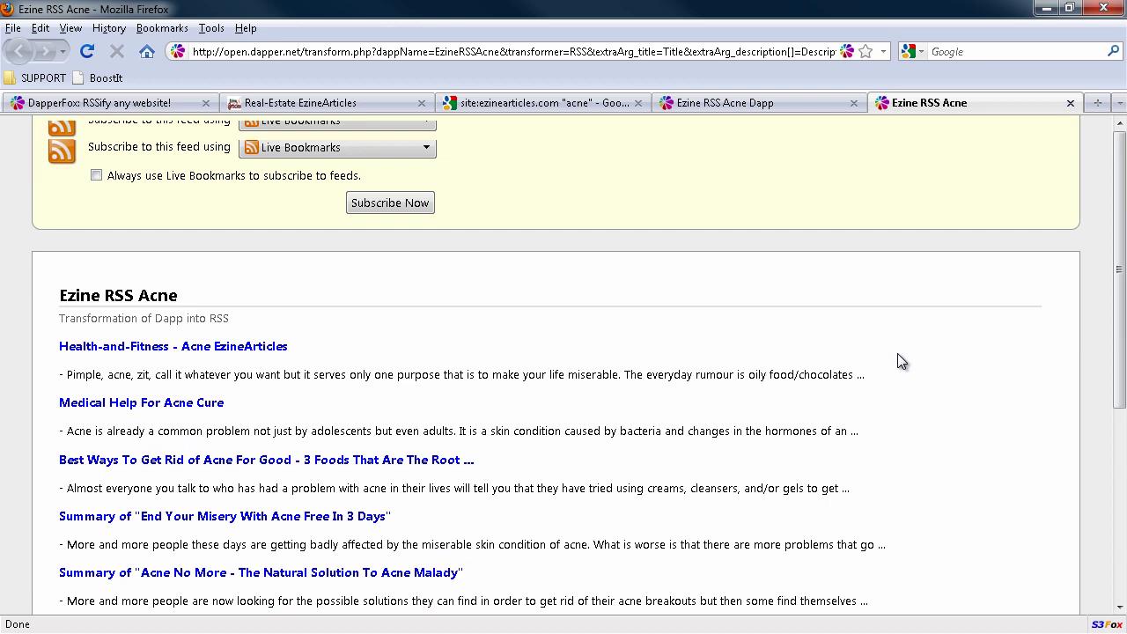